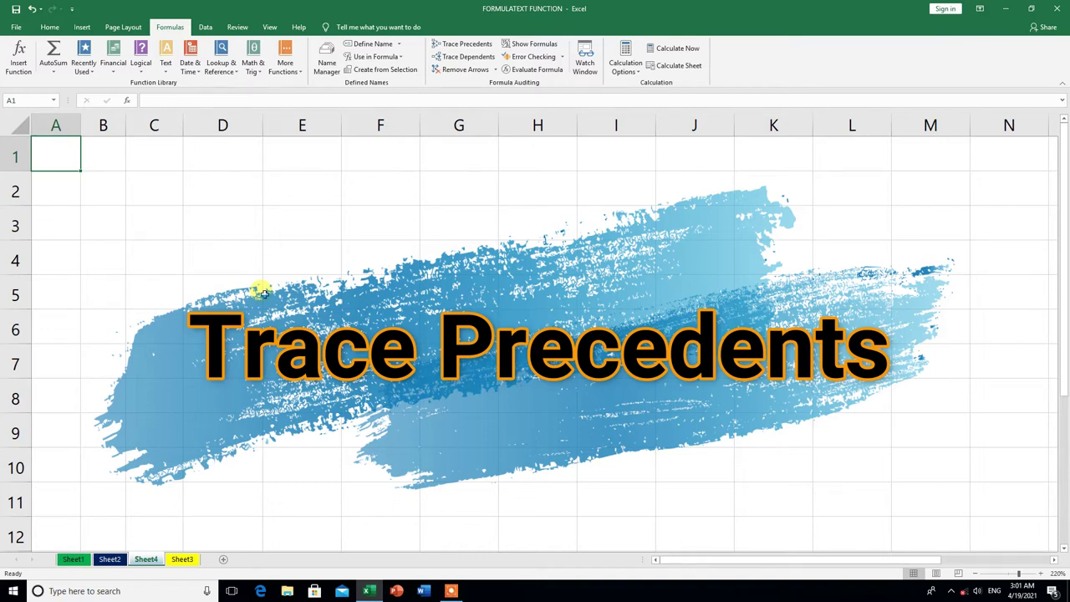
Enter 5, 6, 2, 4 and 3 down column B in B3:B7.
click(100, 224)
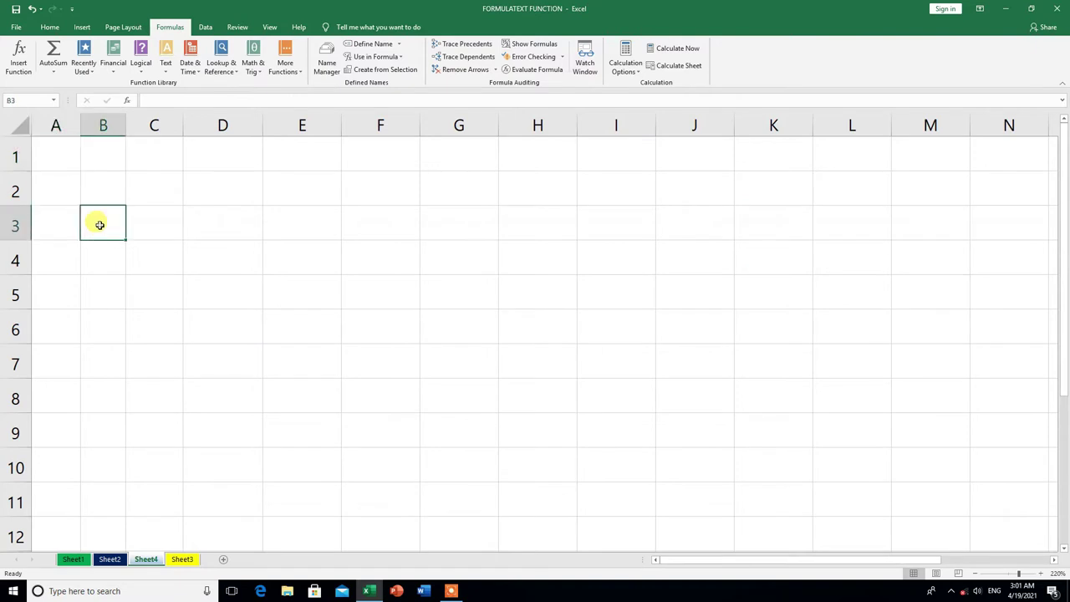
text(5)
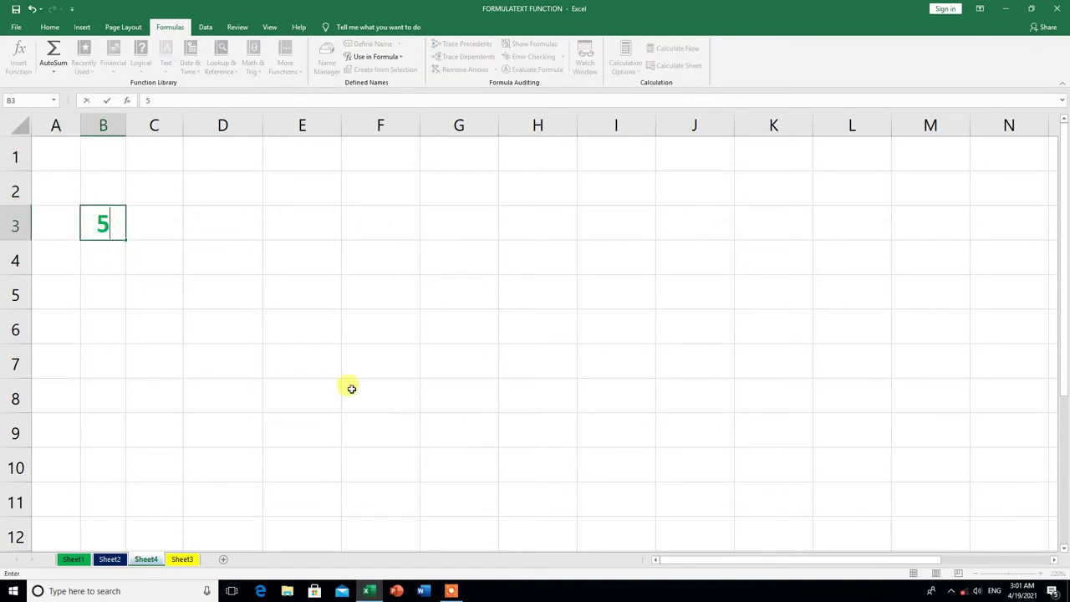
key(Return)
text(6)
key(Return)
text(2)
key(Return)
text(4)
key(Return)
text(3)
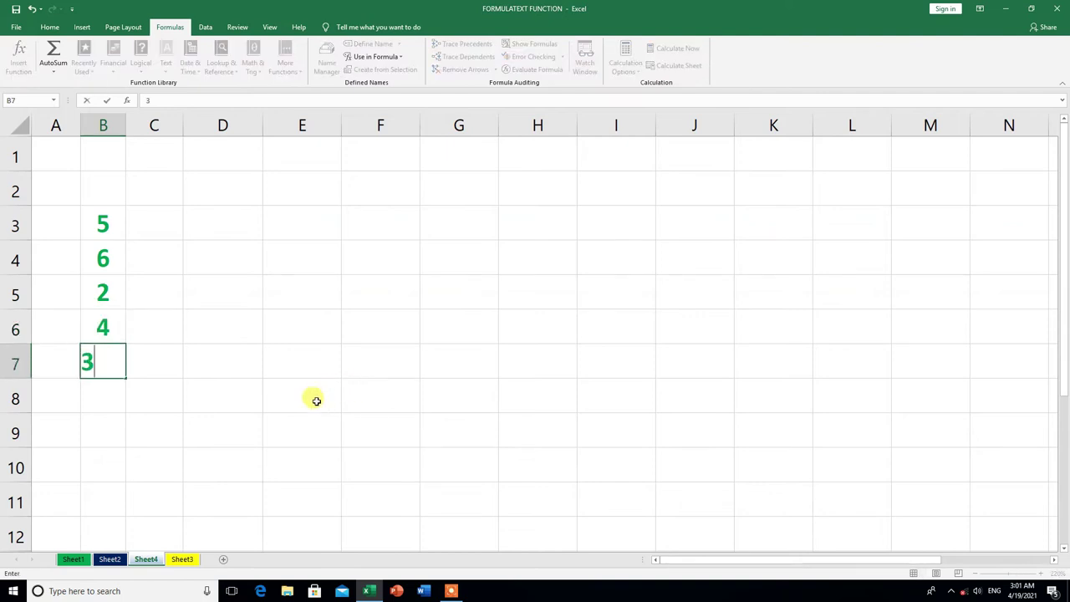
click(288, 455)
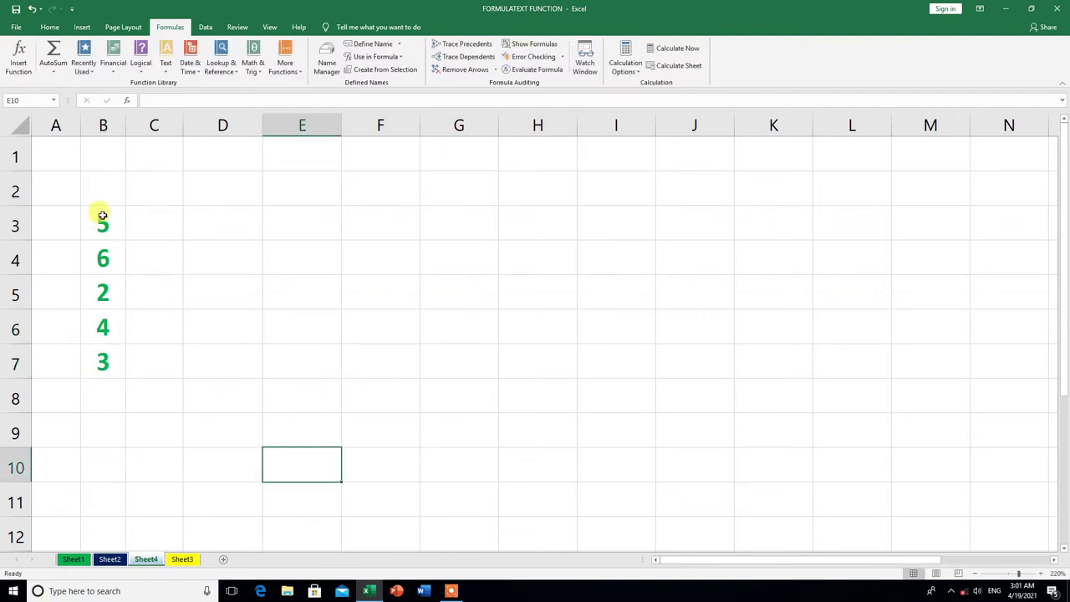
Put =SUM(B3:B7) in E5 to total the column B values.
click(300, 296)
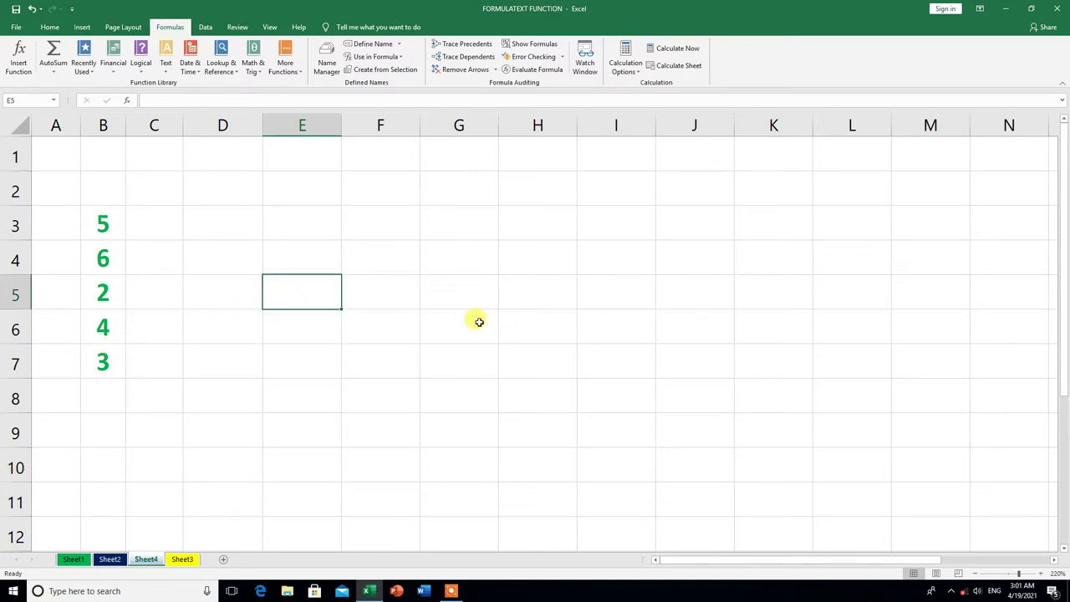
text(=)
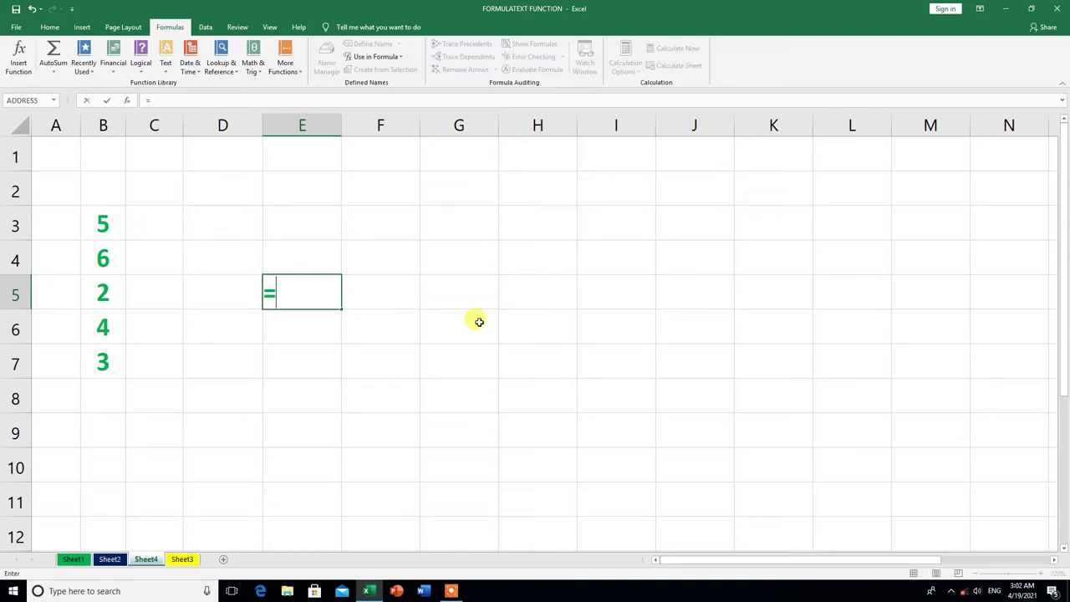
text(sum)
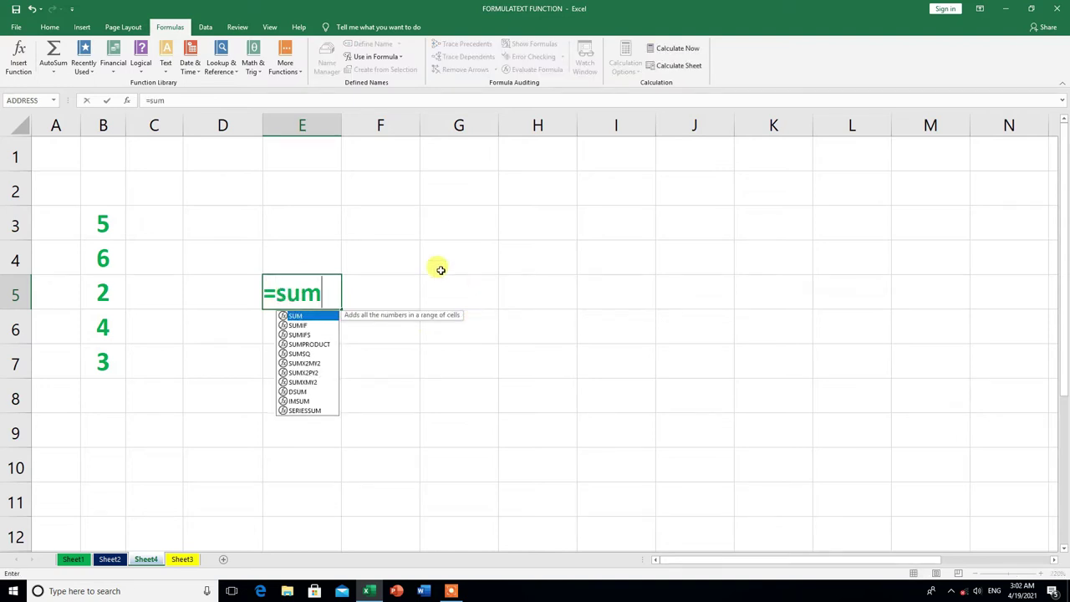
double_click(321, 317)
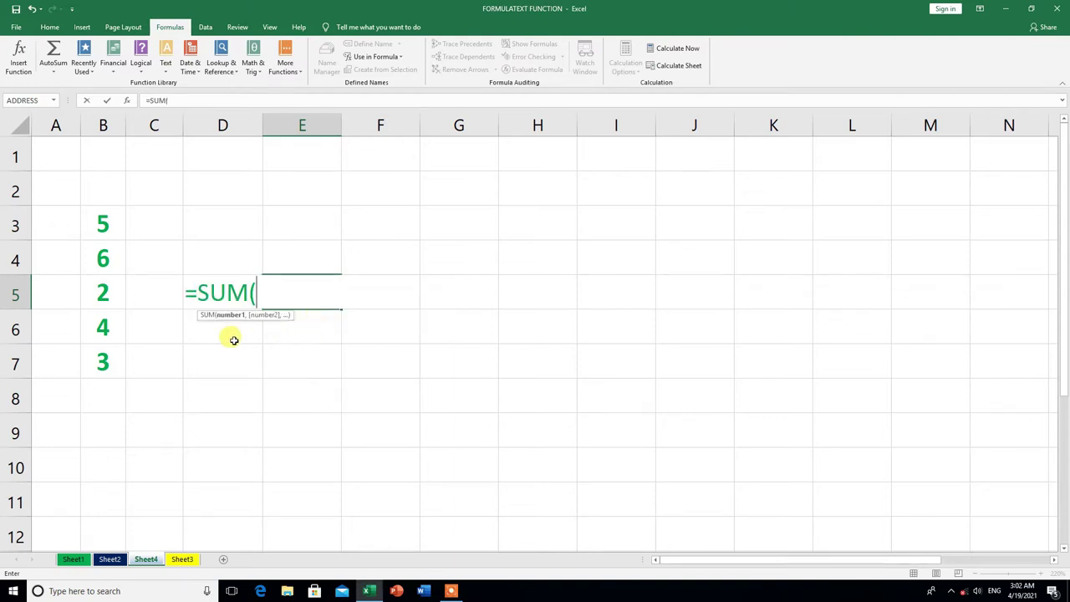
drag(95, 217, 109, 353)
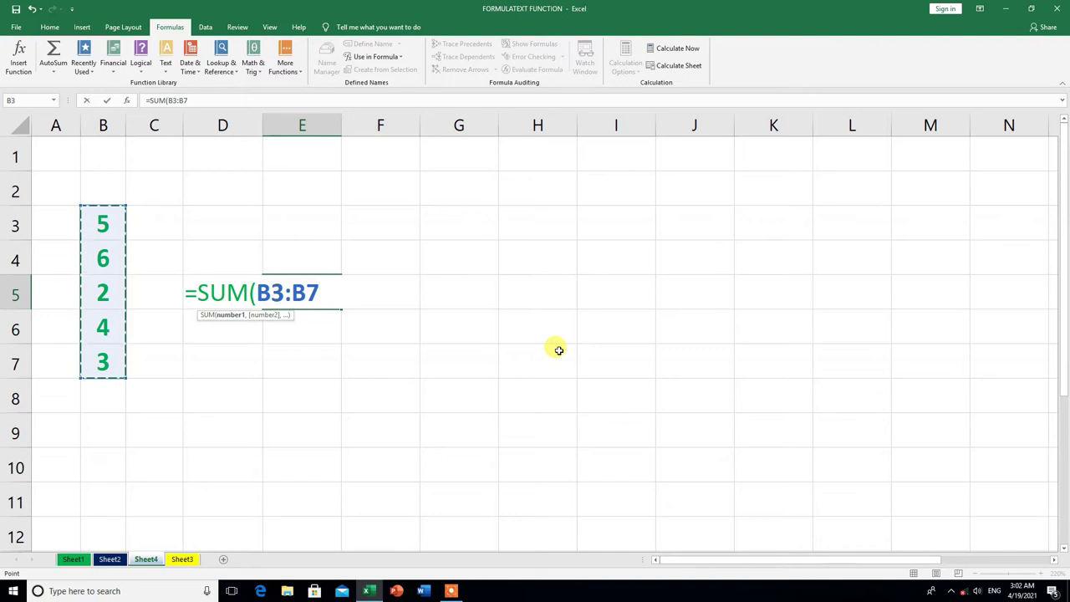
text())
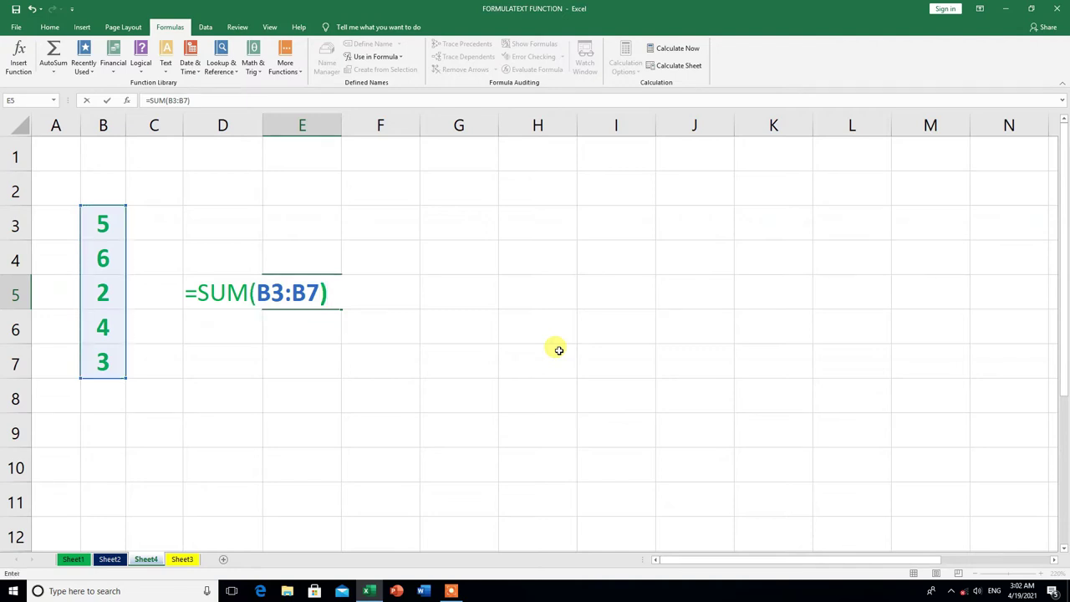
key(Return)
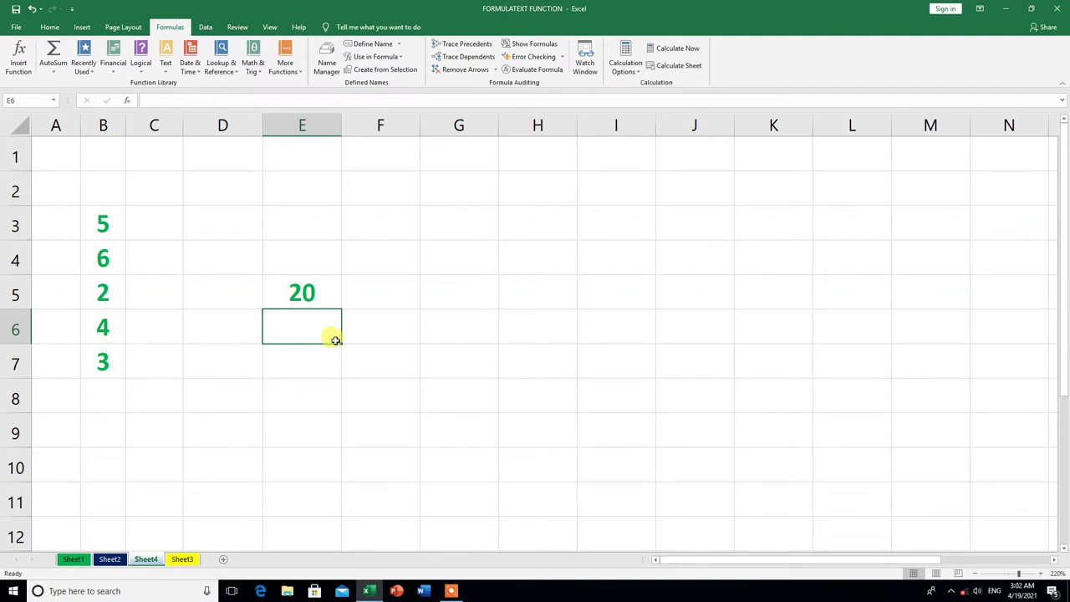
Trace precedents of the E5 total, drawing arrows from B3:B7.
click(296, 292)
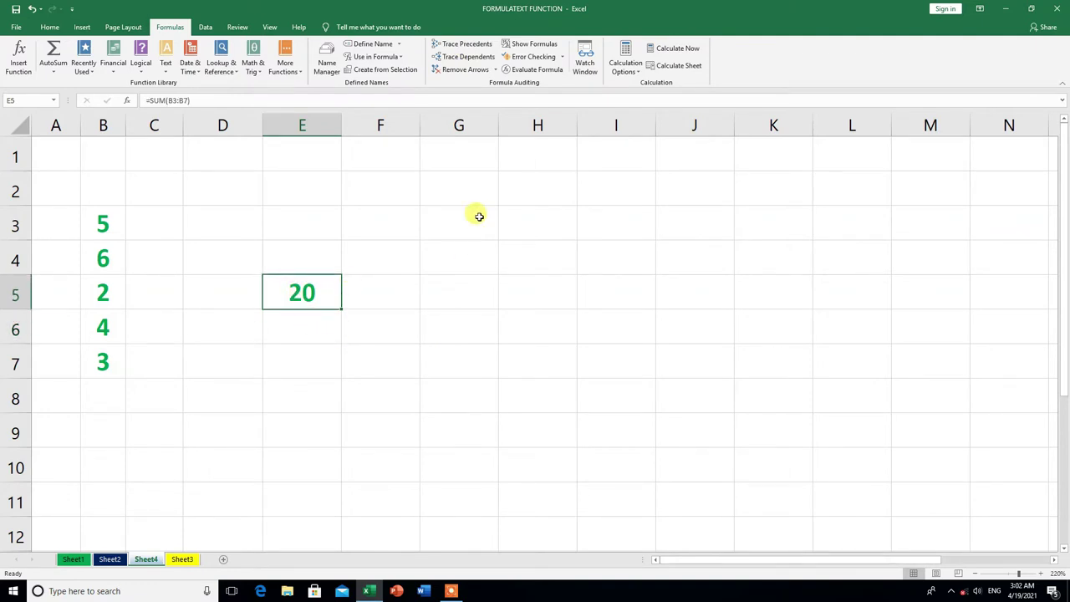
click(463, 46)
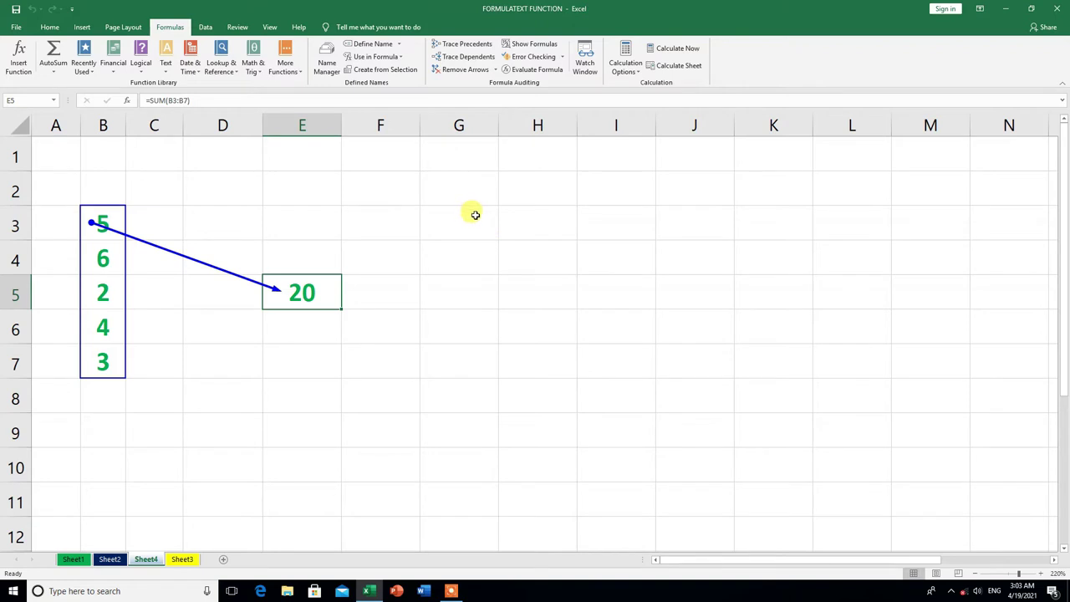
Enter 18 in G3, 20 in H4 and 25 in G5.
click(475, 215)
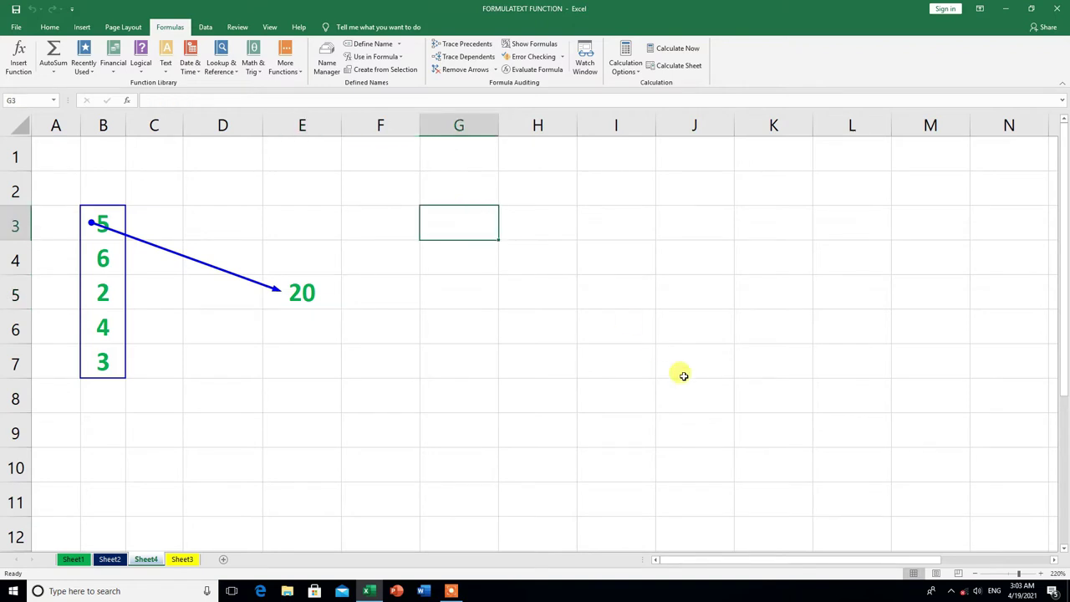
text(18)
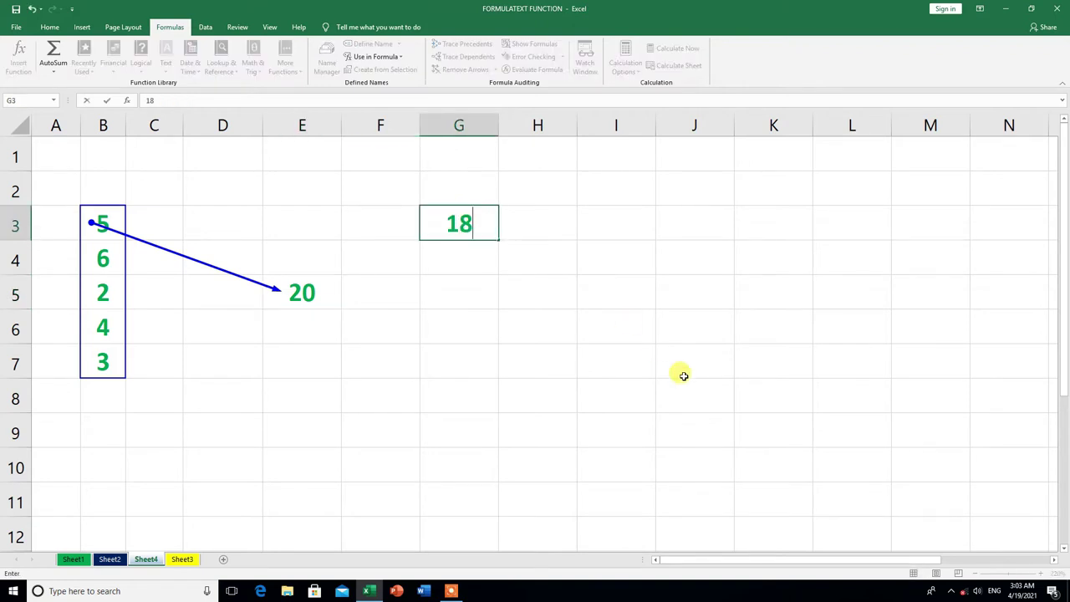
key(Tab)
key(Down)
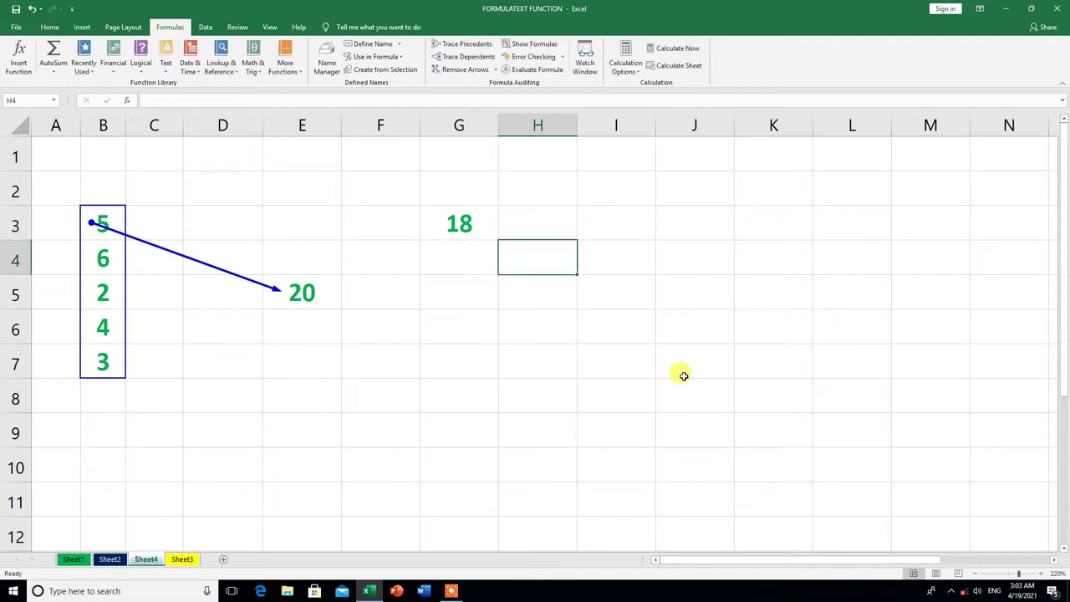
text(20)
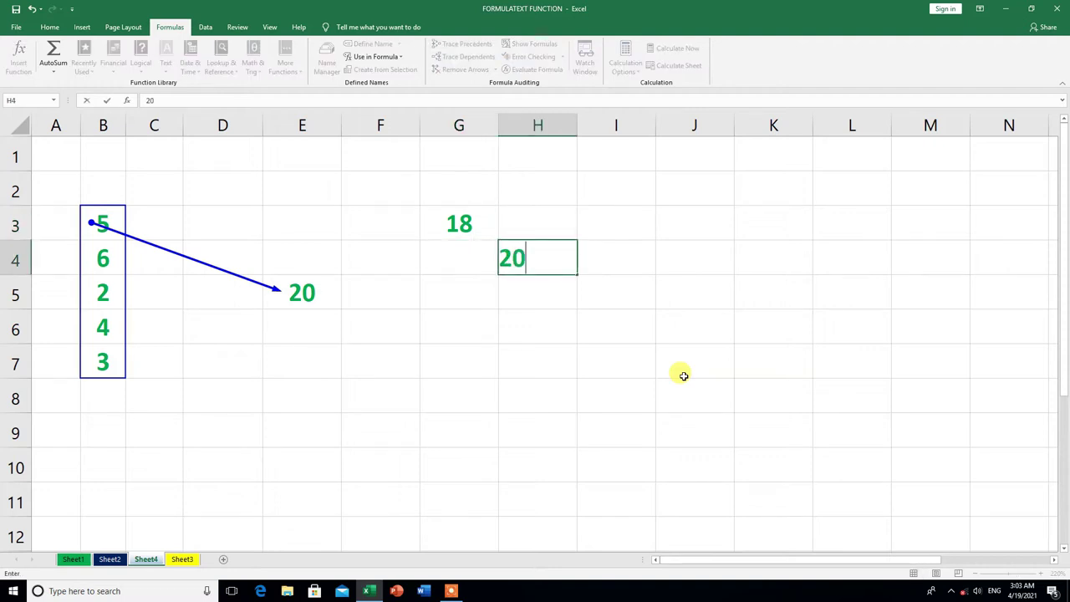
key(Return)
key(Left)
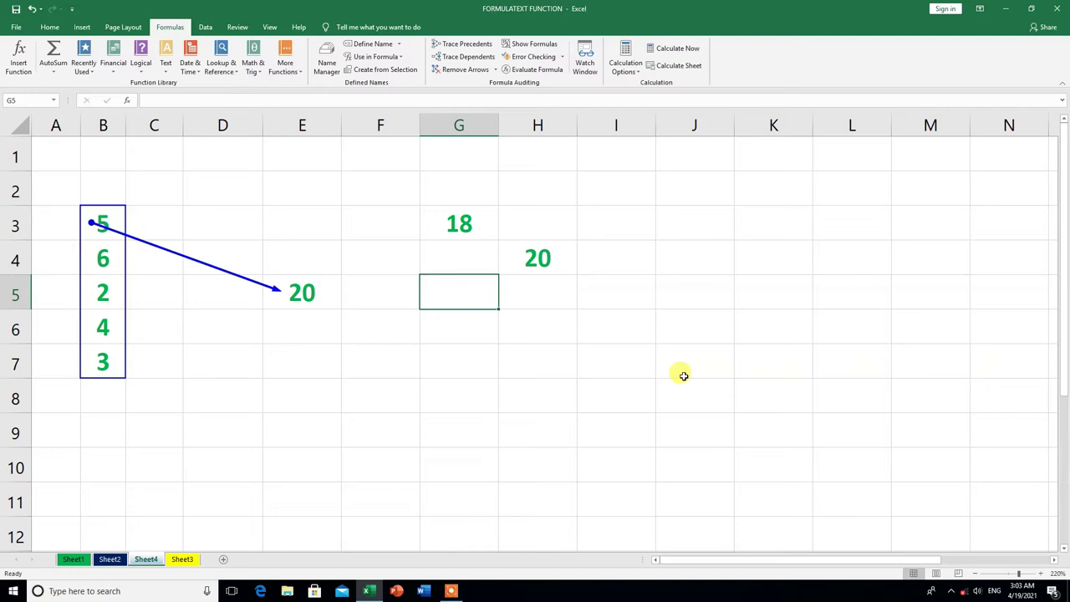
text(25)
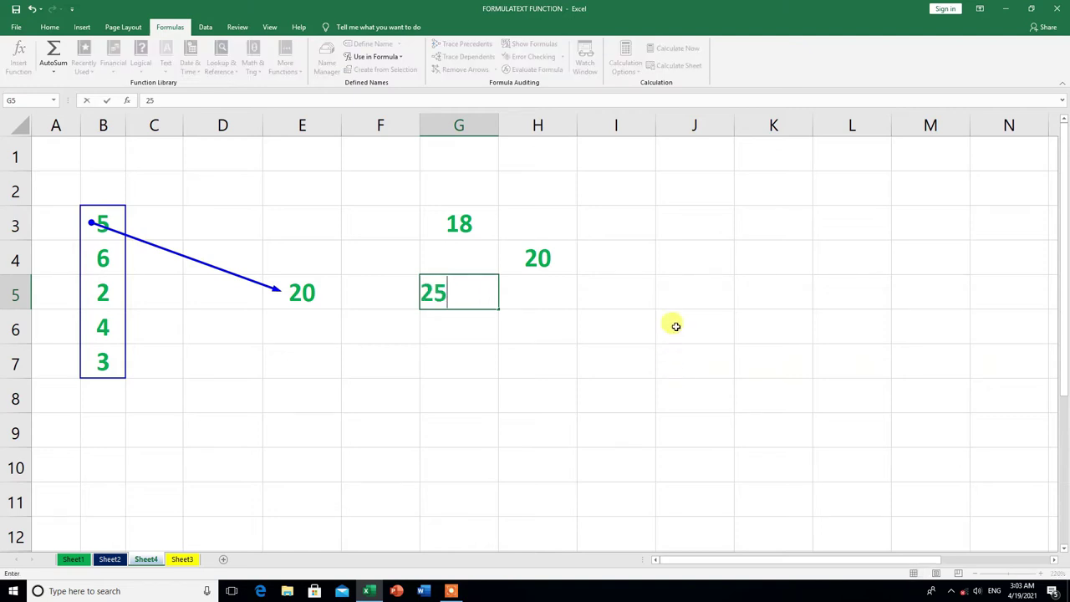
click(674, 328)
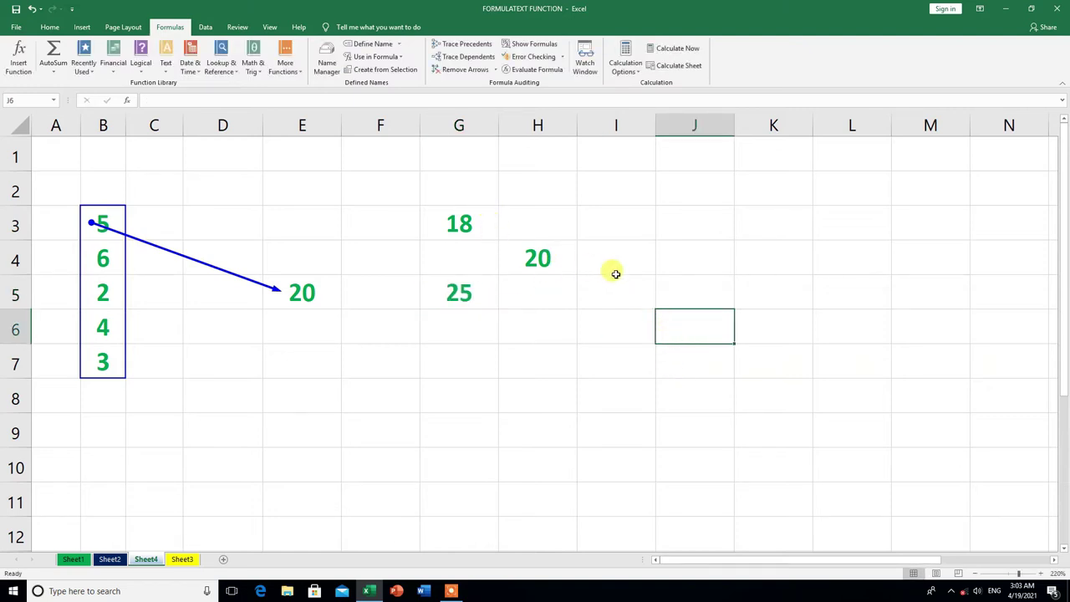
click(703, 254)
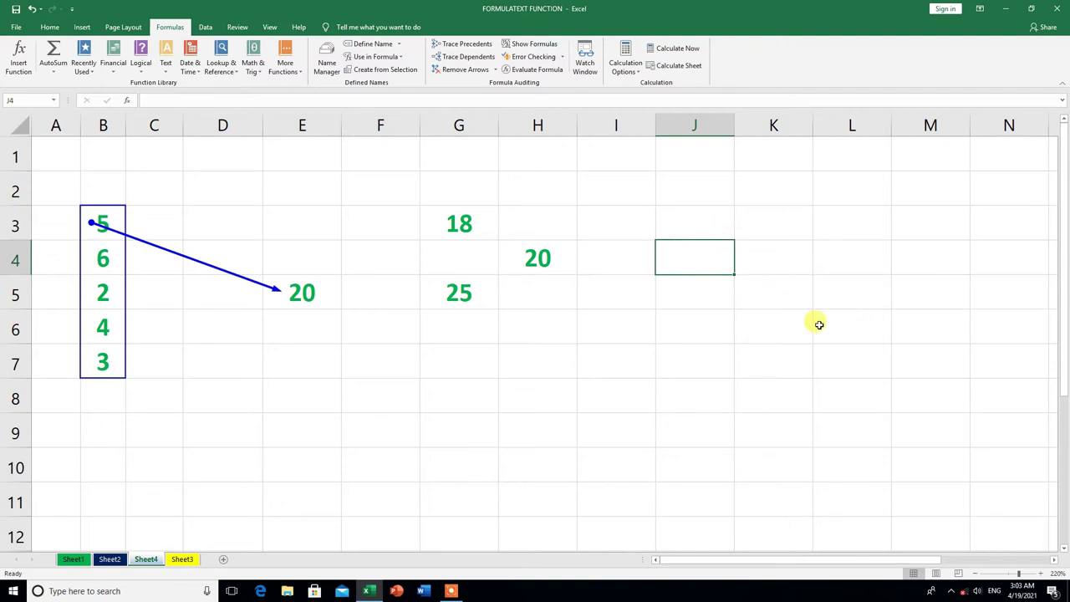
Build =G3+H4+G5 in J4 by clicking each referenced cell.
text(=)
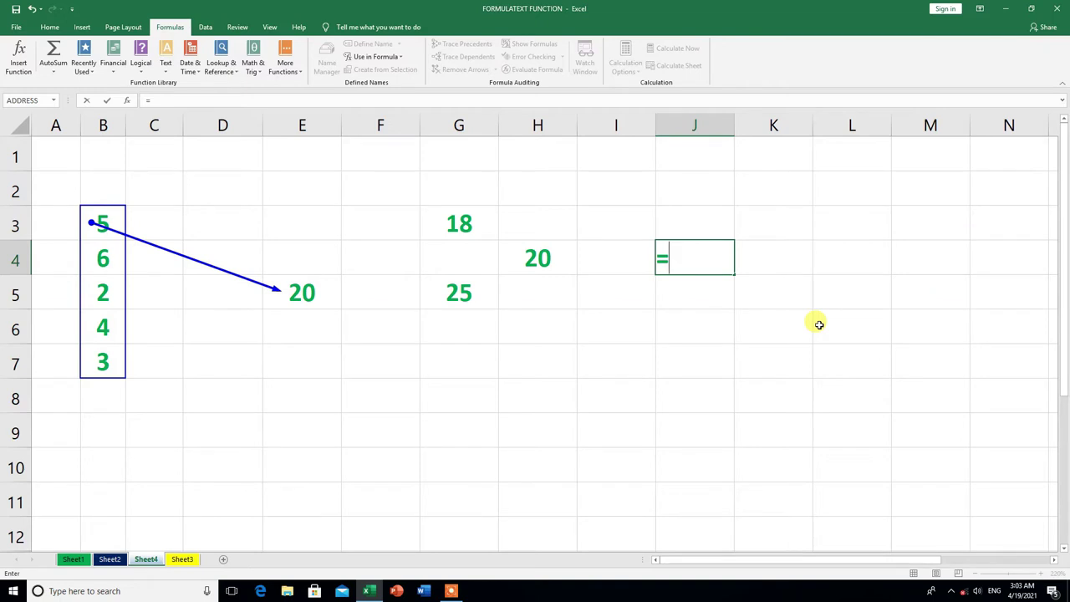
click(470, 223)
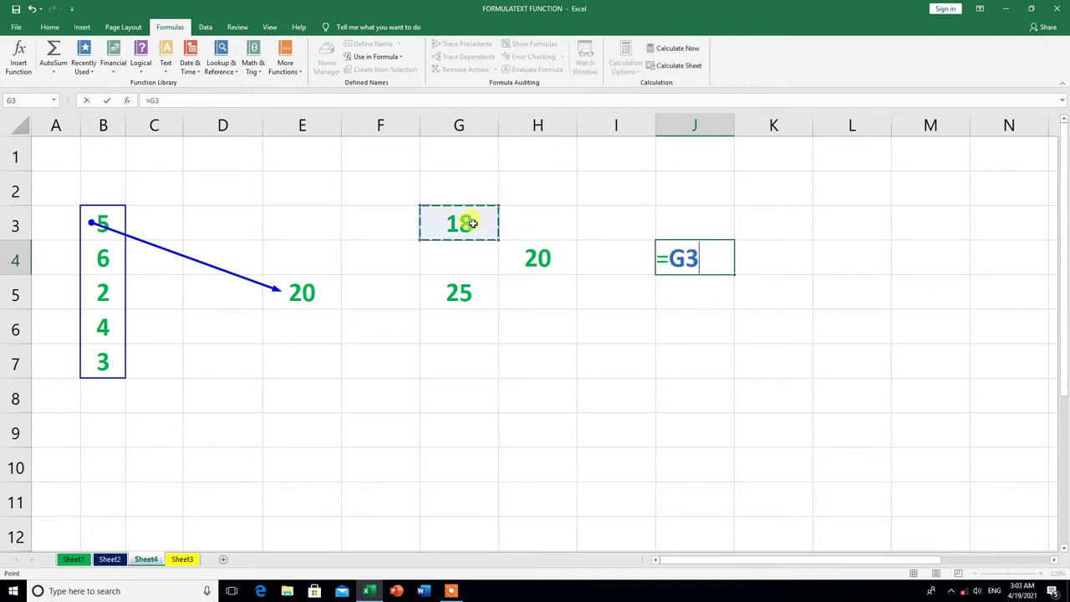
text(+)
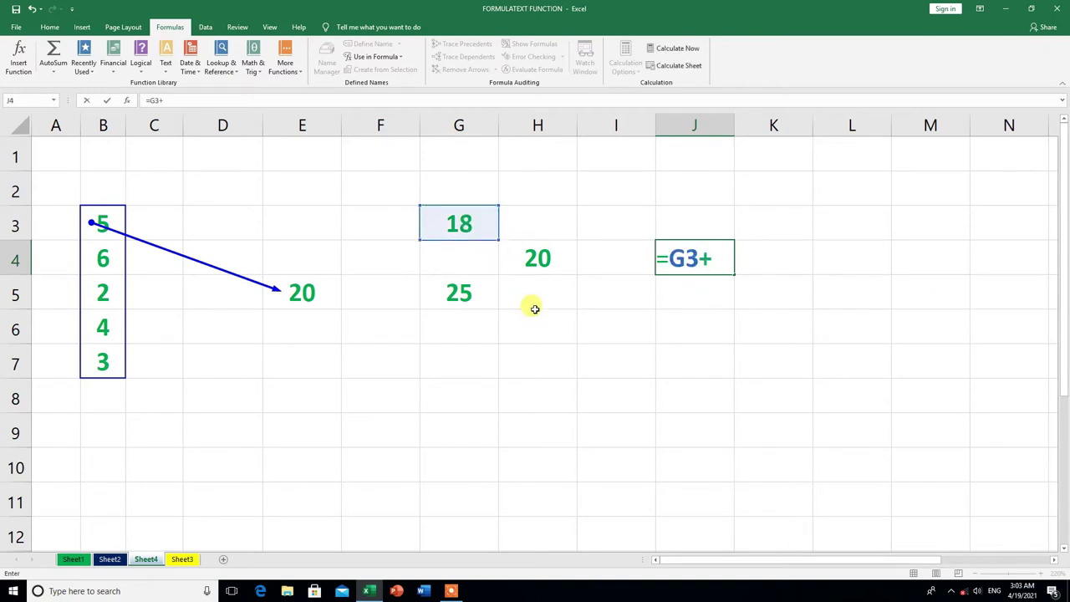
click(538, 259)
text(+)
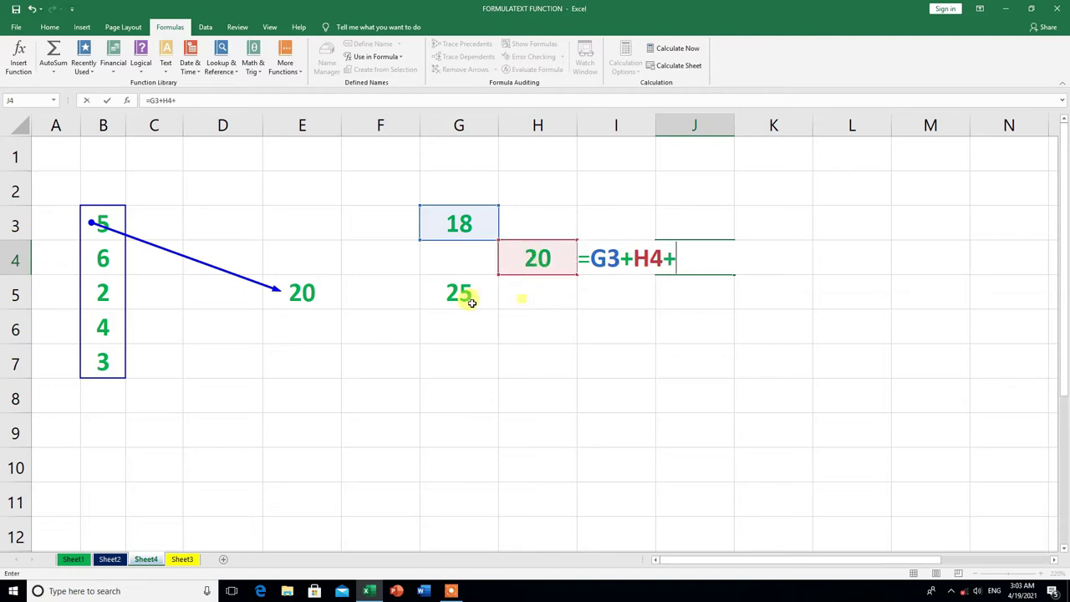
click(472, 296)
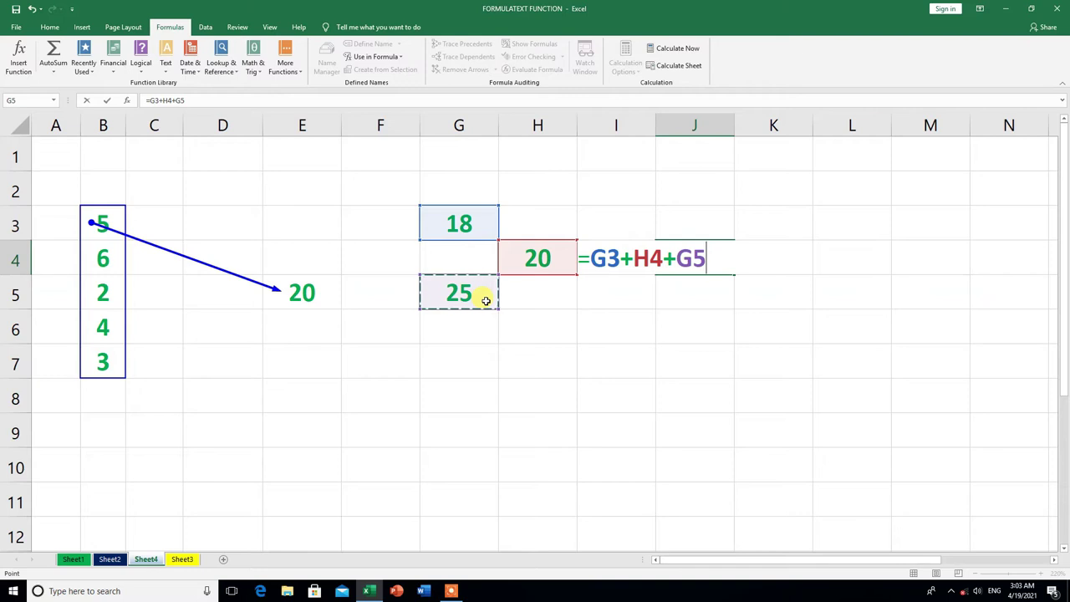
key(Return)
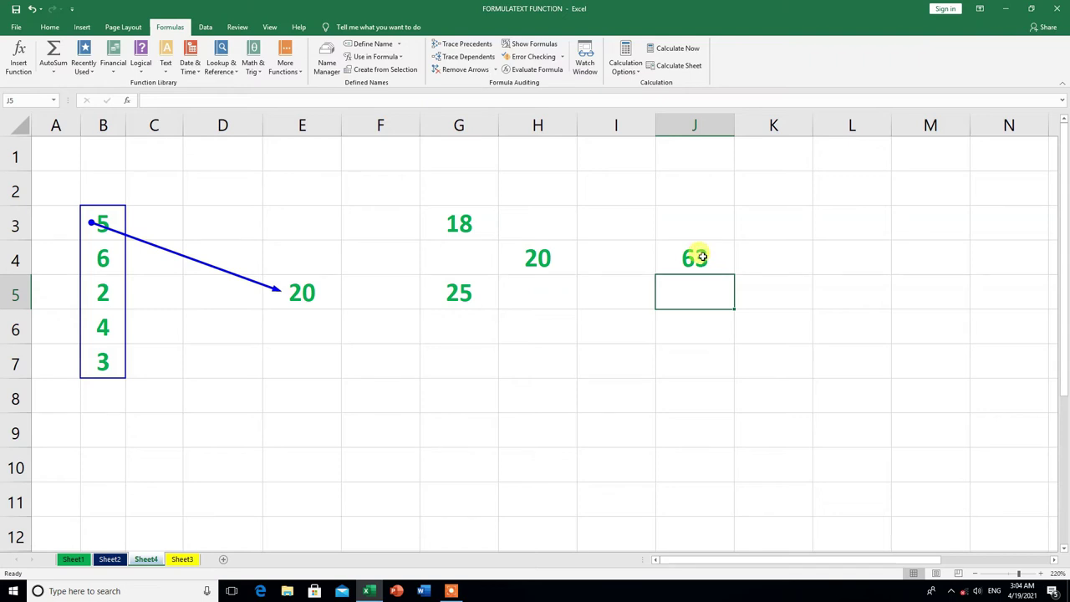
Trace precedents of J4's 63, with arrows from G3, H4 and G5.
click(702, 255)
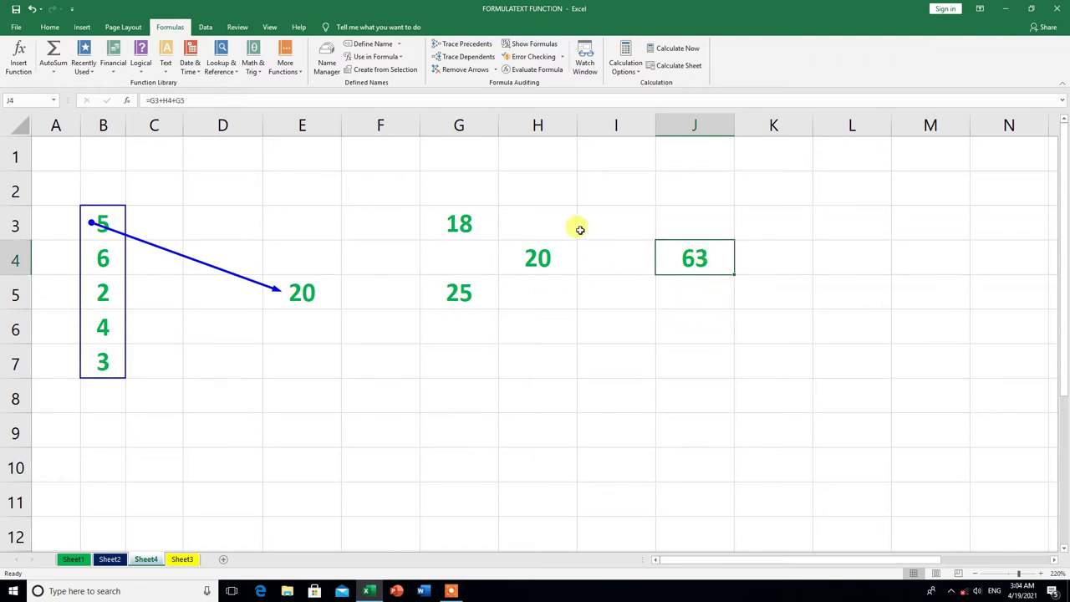
click(463, 46)
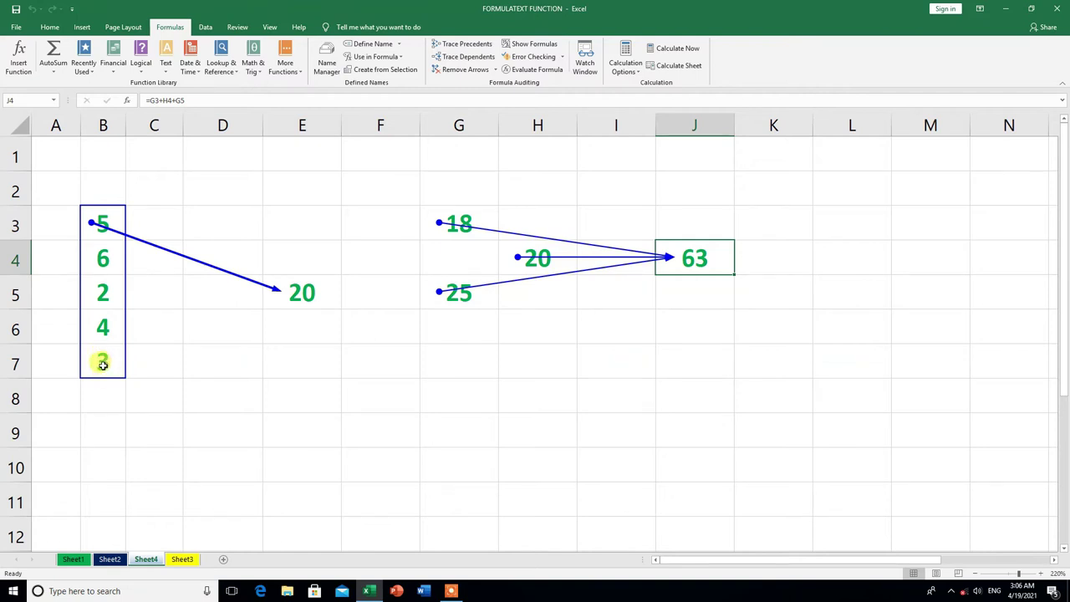
Trace dependents of B7, B6, B5 and B4, each pointing to E5.
click(101, 364)
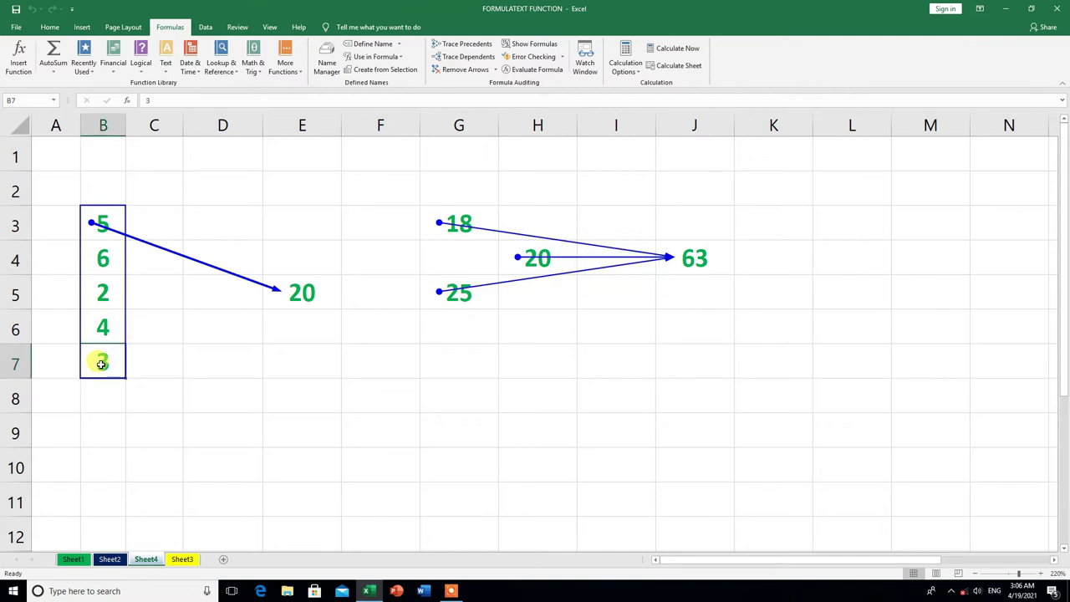
click(460, 57)
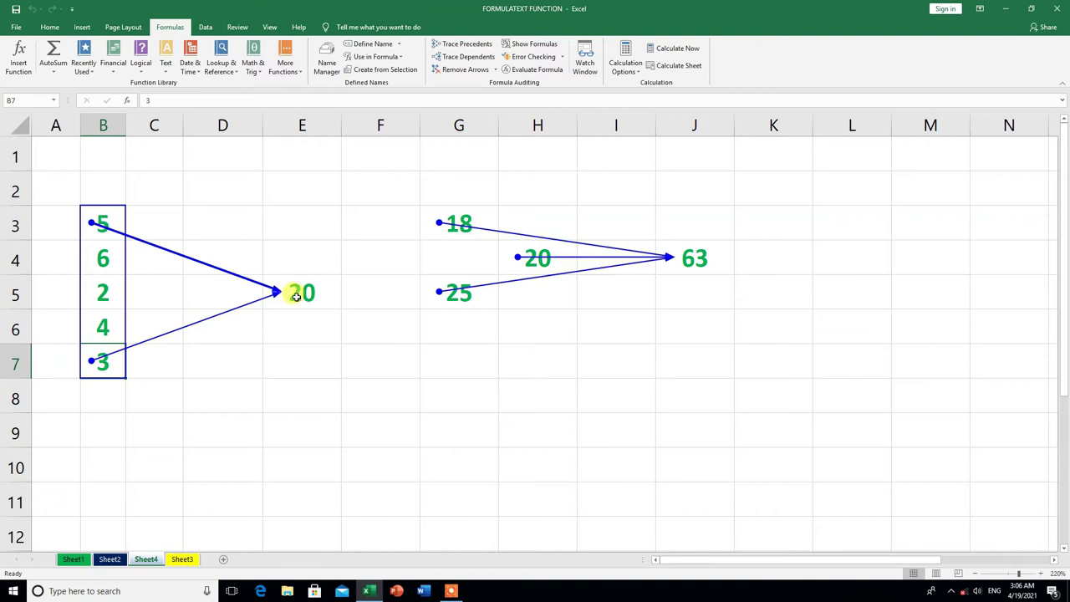
click(107, 326)
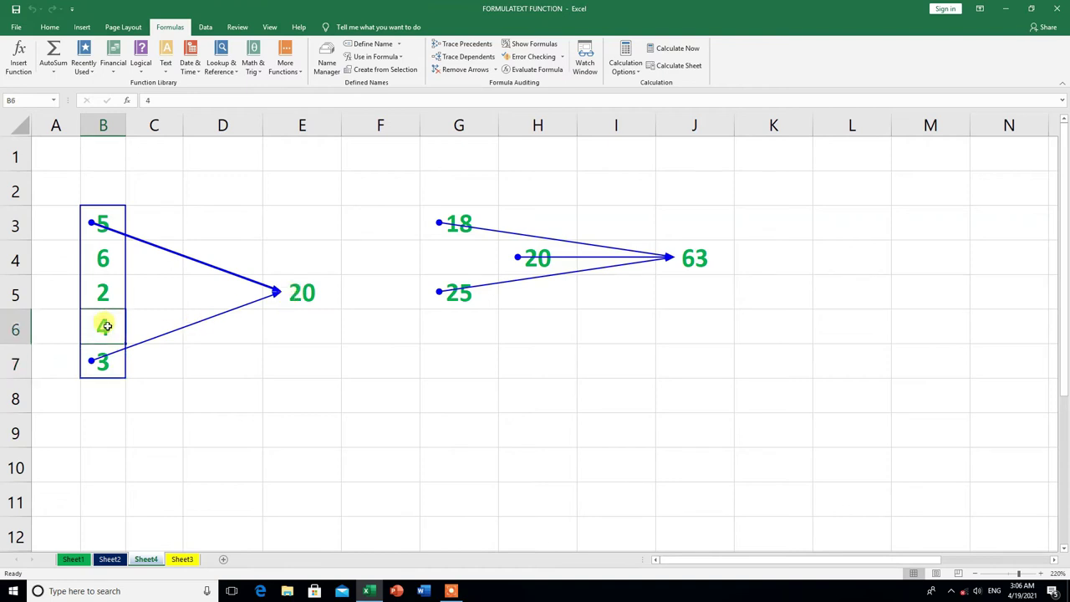
click(449, 59)
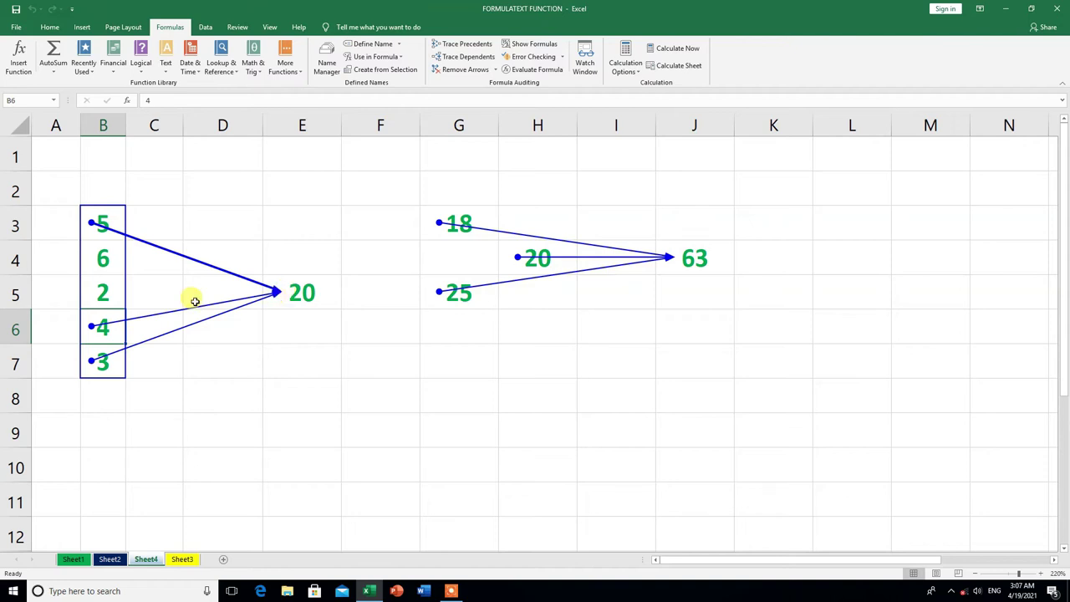
click(102, 290)
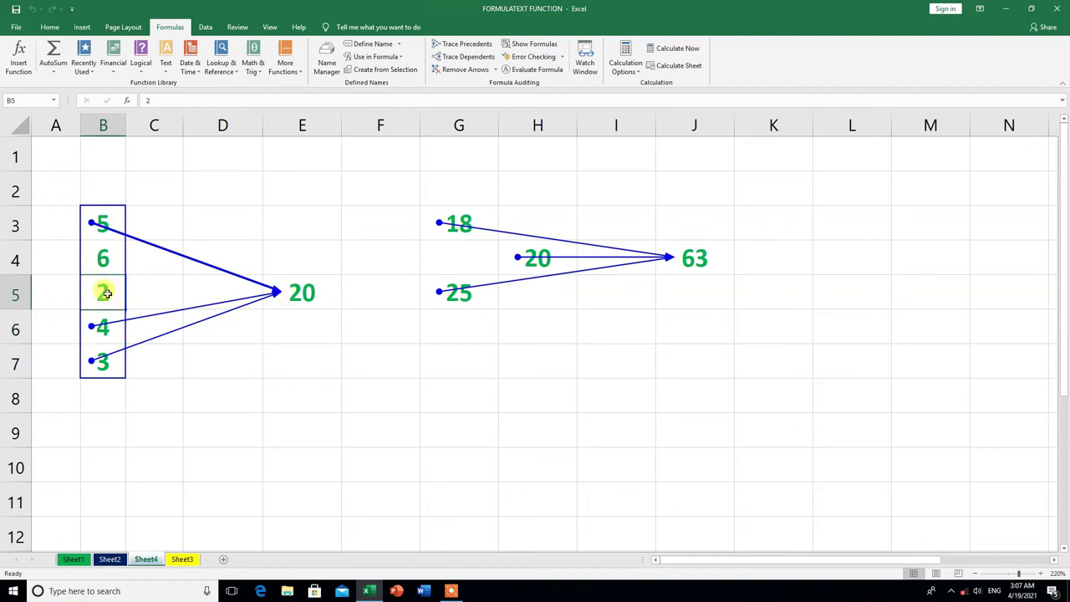
click(473, 59)
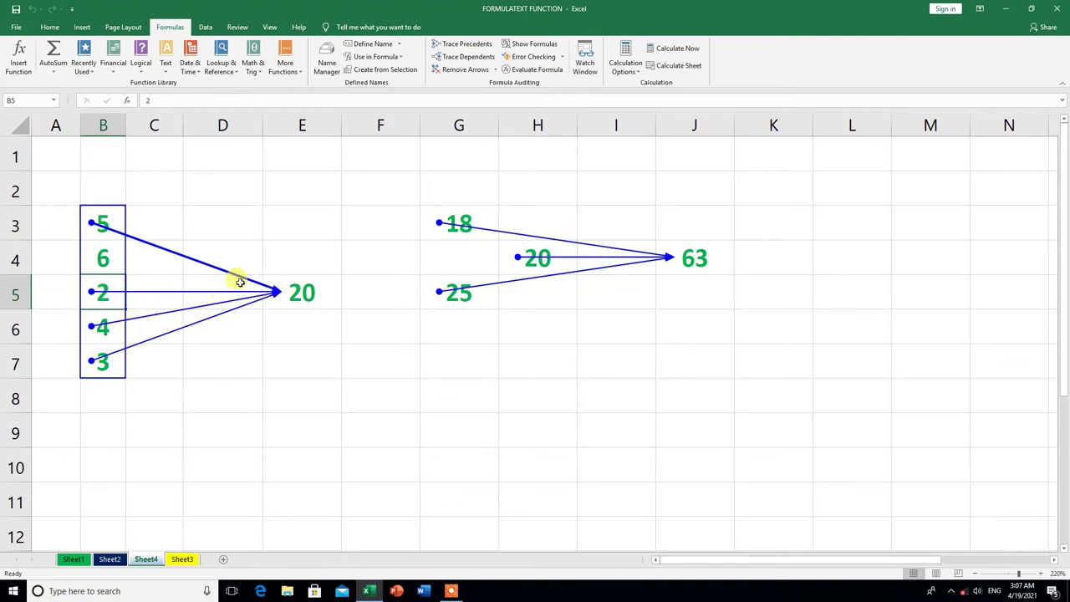
click(100, 255)
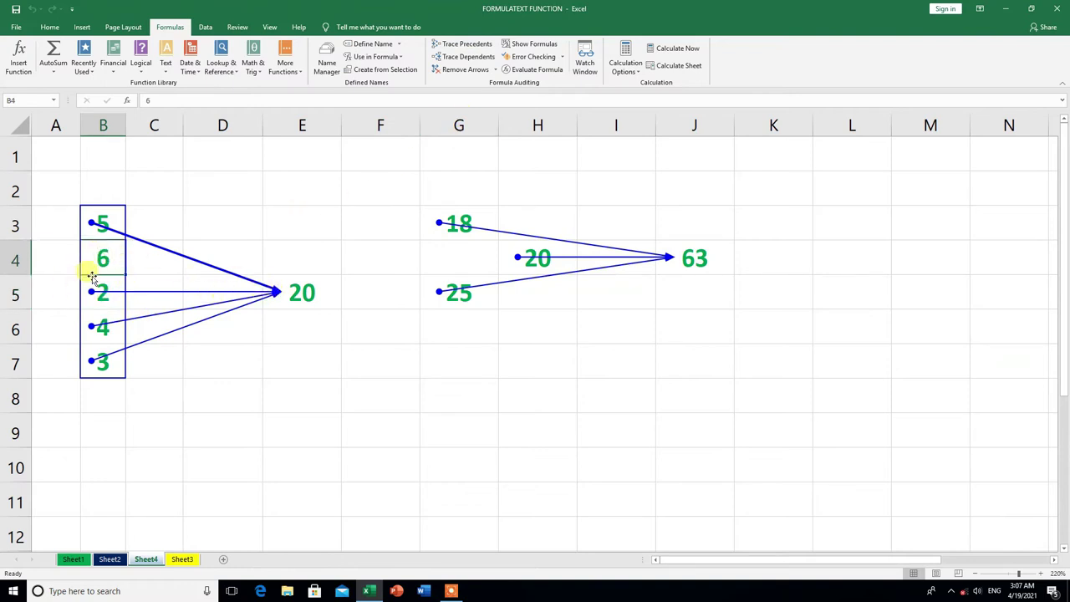
click(479, 58)
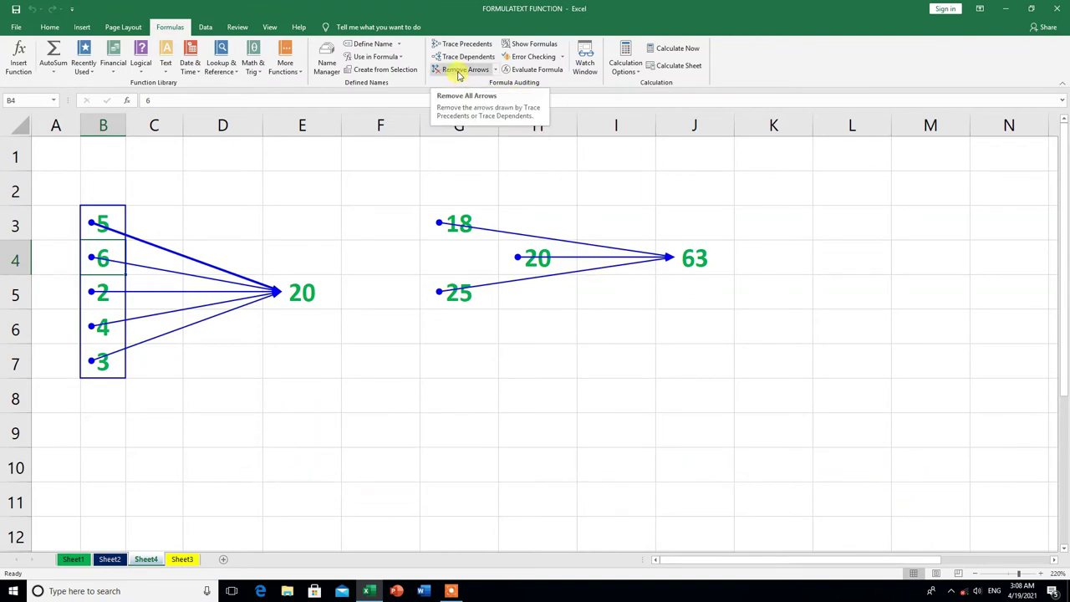
Remove all trace arrows from the worksheet.
click(459, 74)
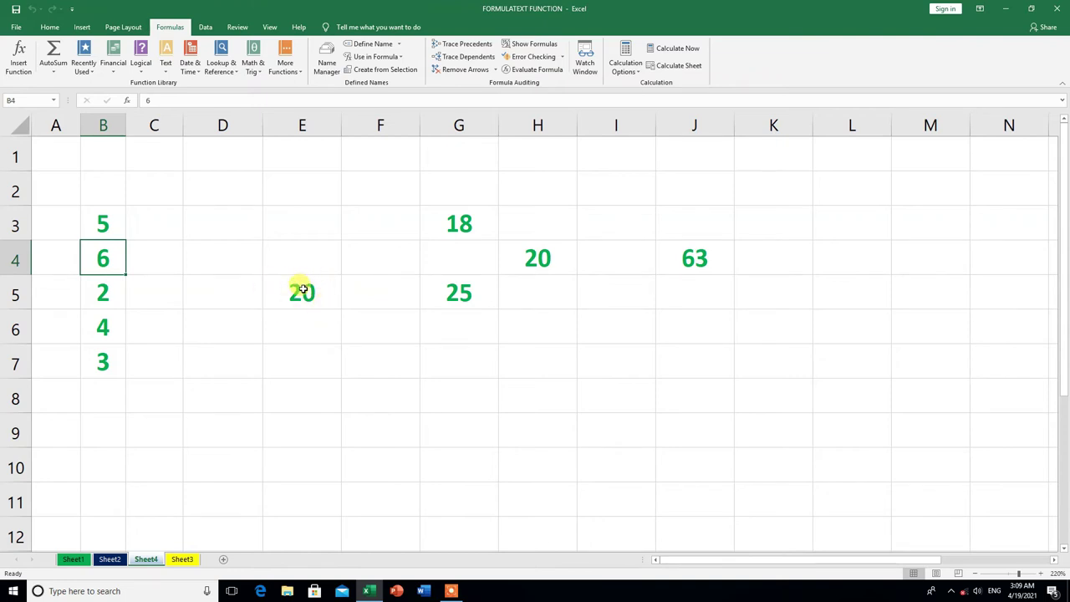
click(302, 290)
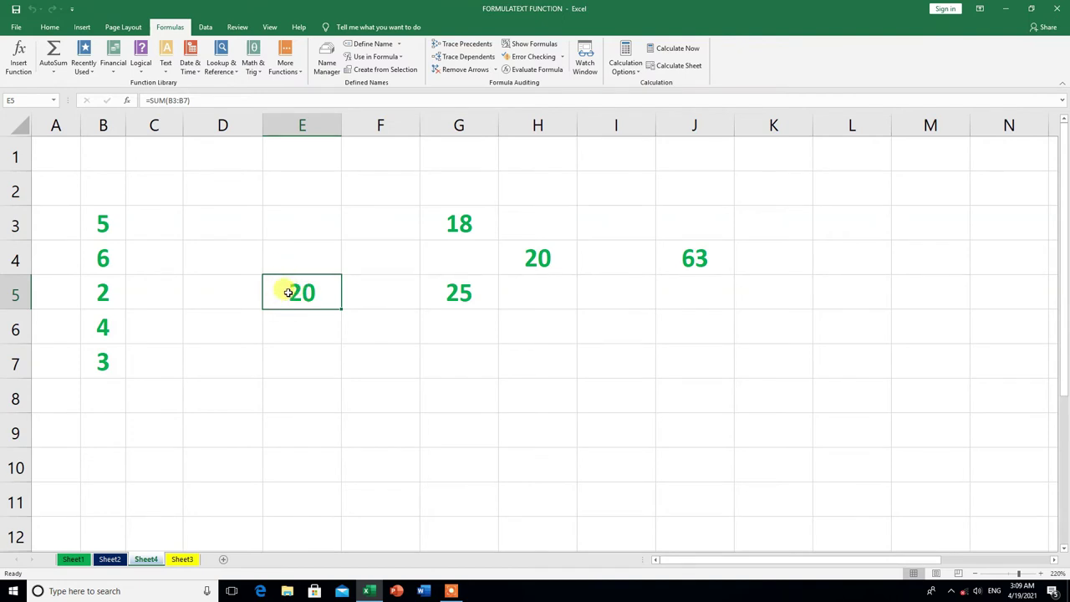
click(535, 47)
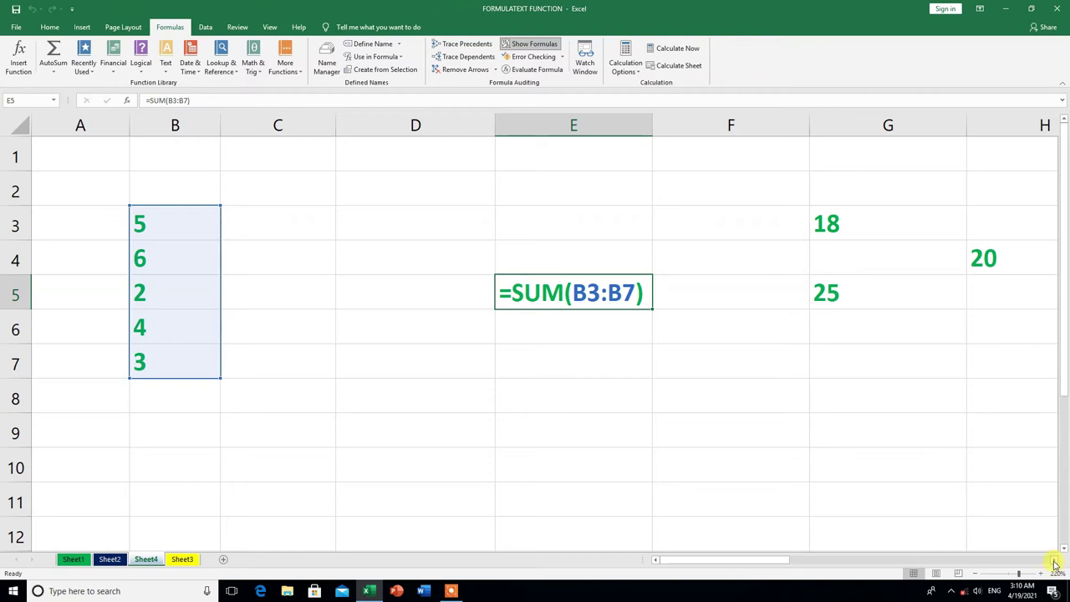
click(1055, 561)
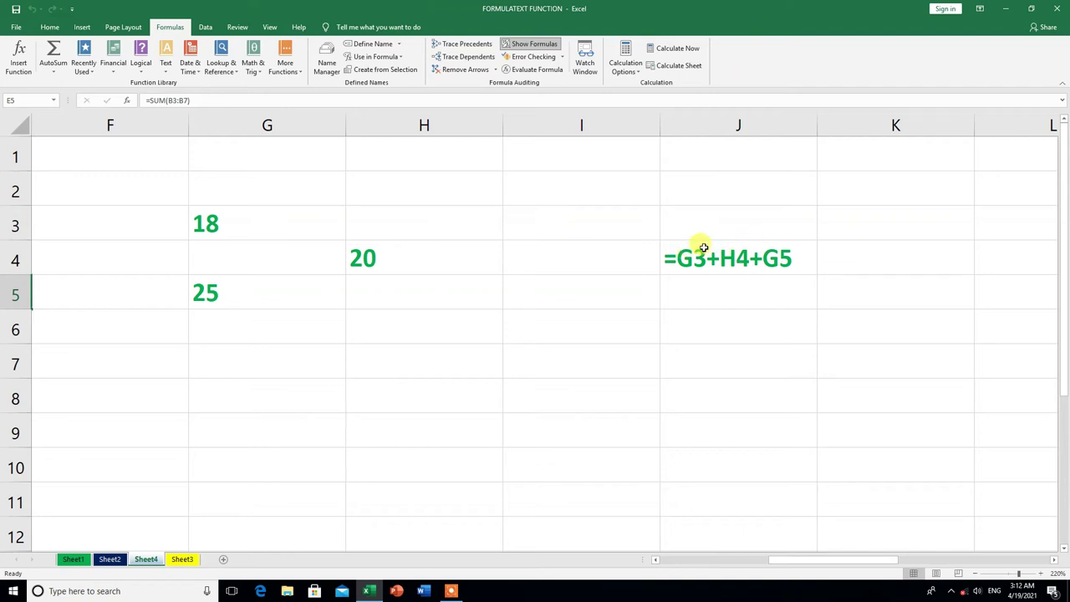
click(535, 50)
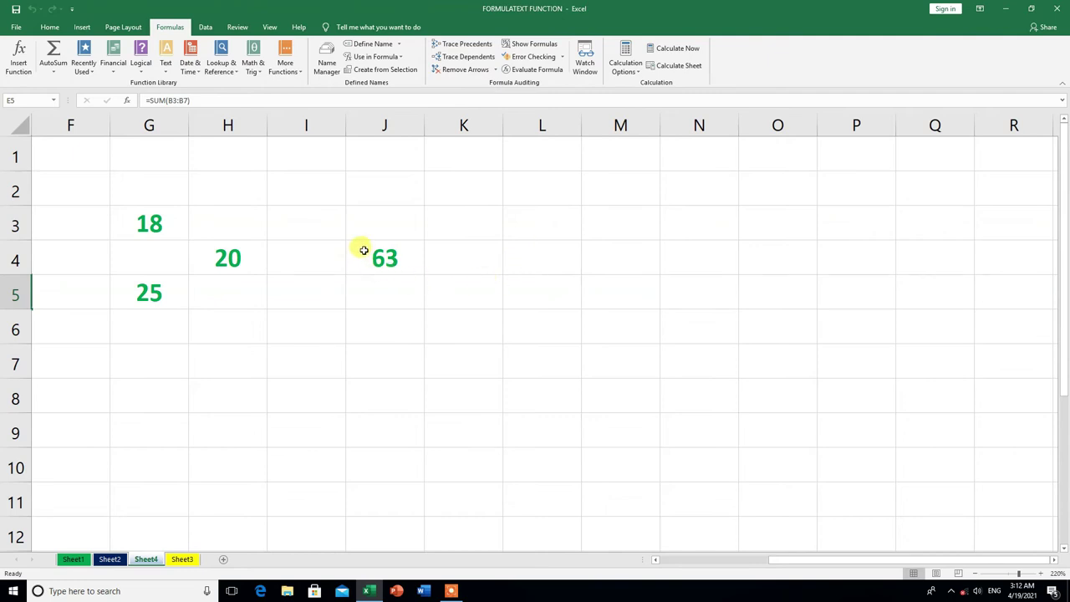
Scroll back left and run Error Checking, which finds no errors.
drag(780, 561, 671, 566)
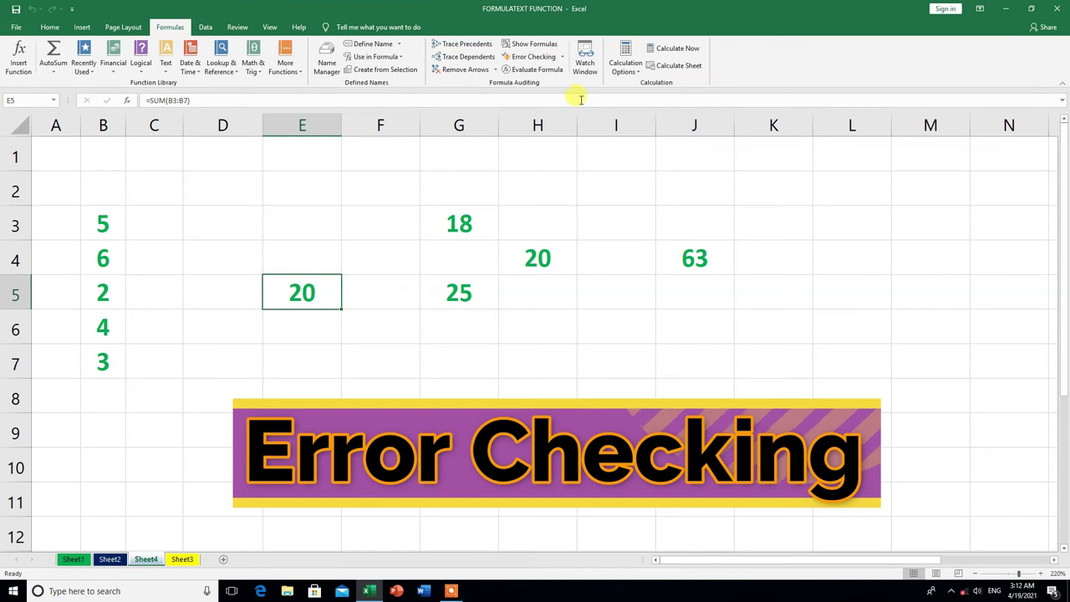
click(543, 61)
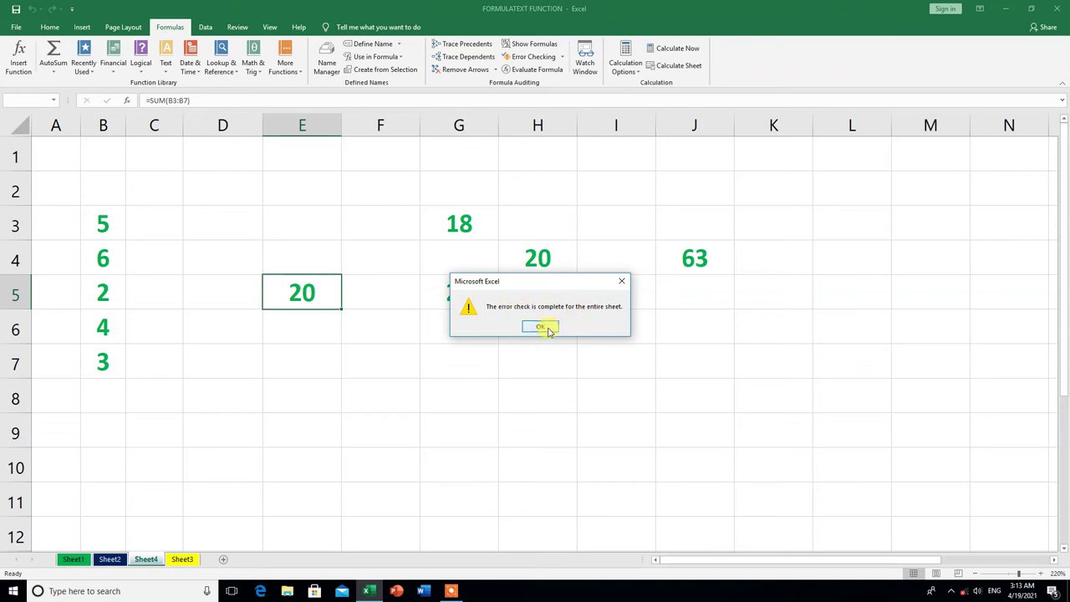
Change G3 from 18 to 18t so J4 shows an error.
click(547, 328)
click(527, 383)
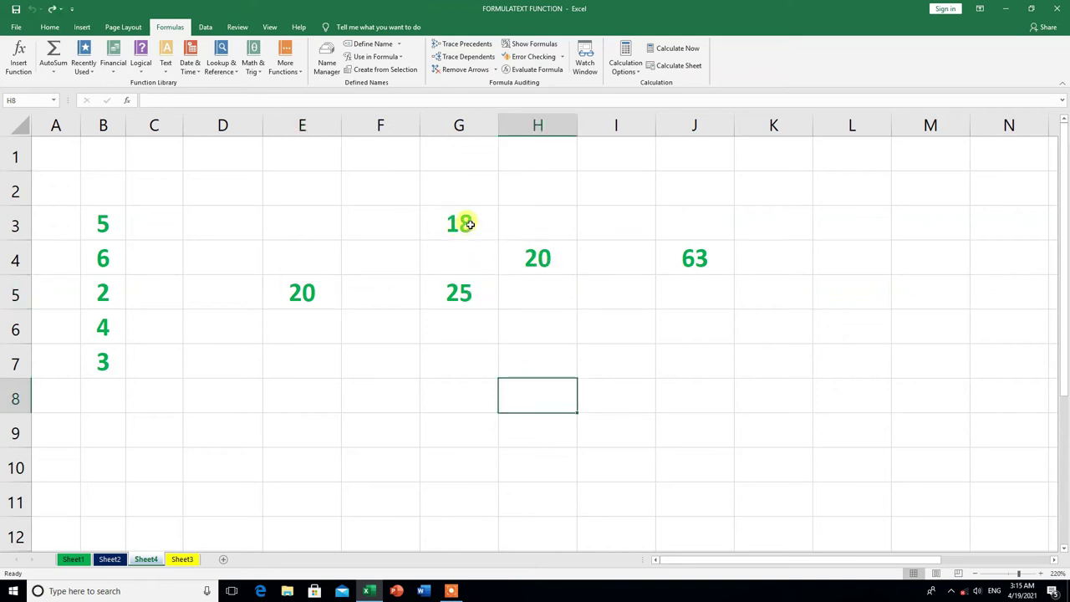
double_click(473, 225)
text(t)
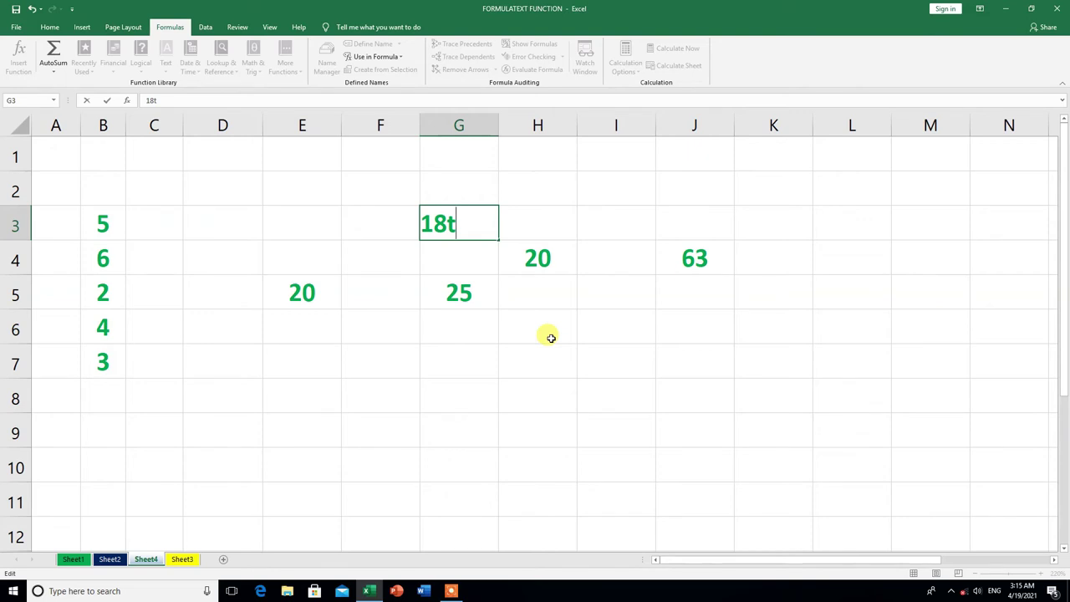
key(Return)
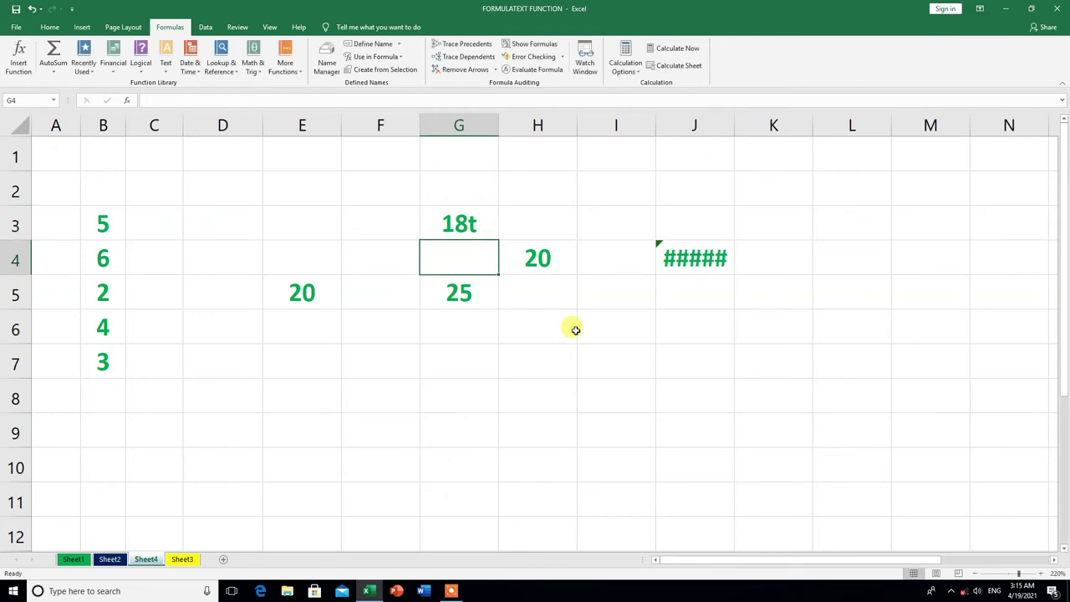
click(720, 269)
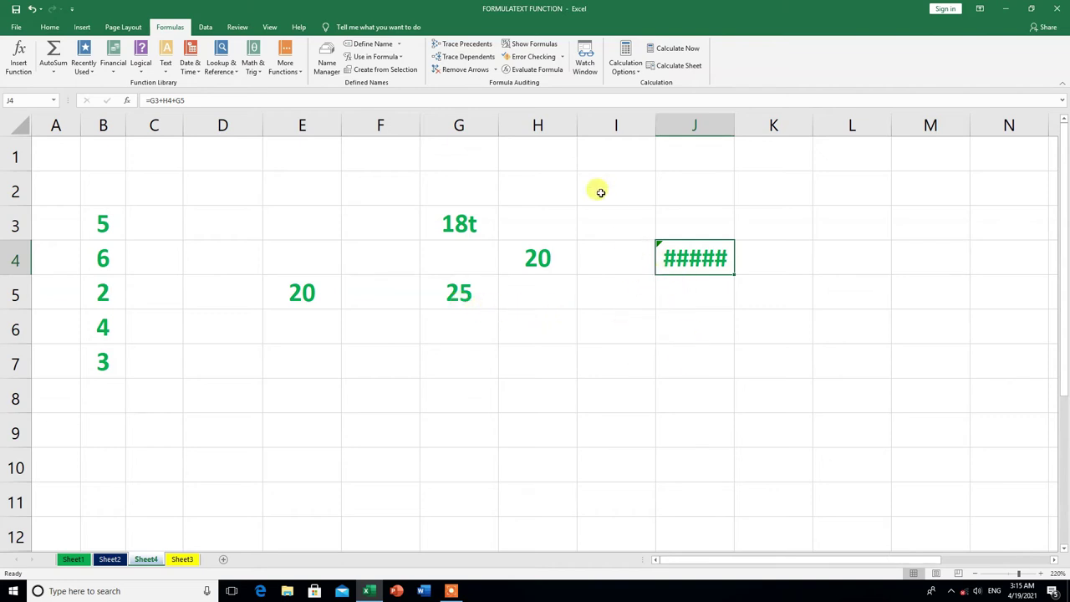
Error-check J4's =G3+H4+G5, review its calculation steps, and open it for editing.
click(537, 61)
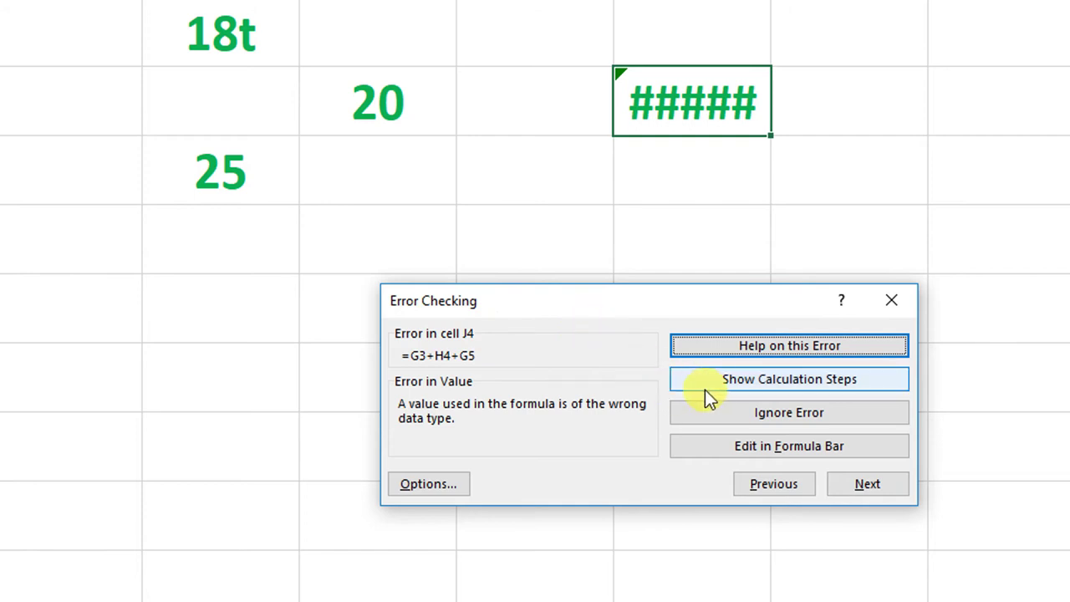
click(784, 382)
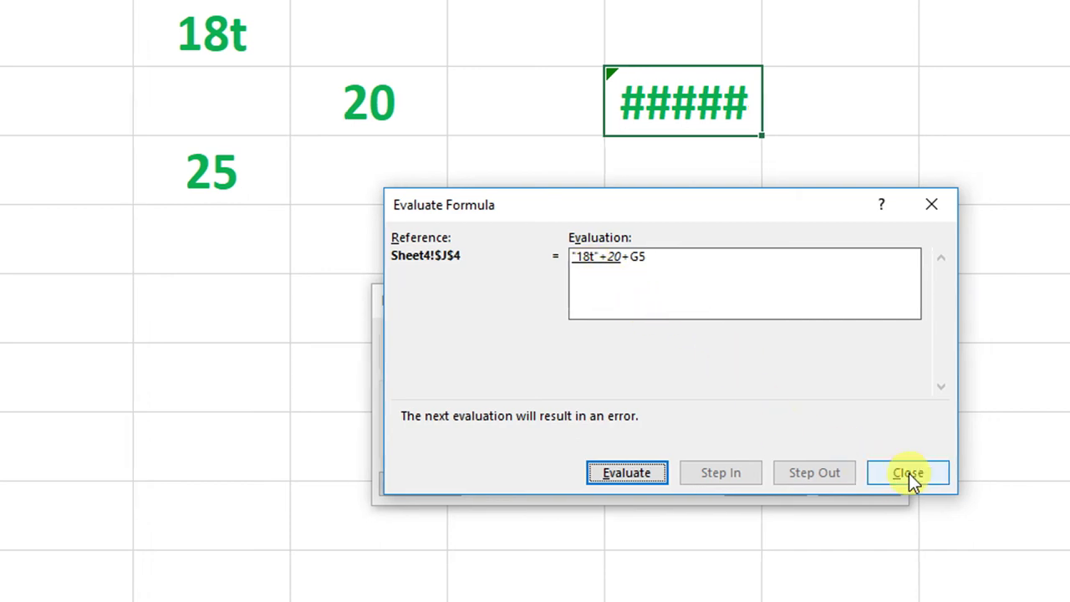
click(909, 473)
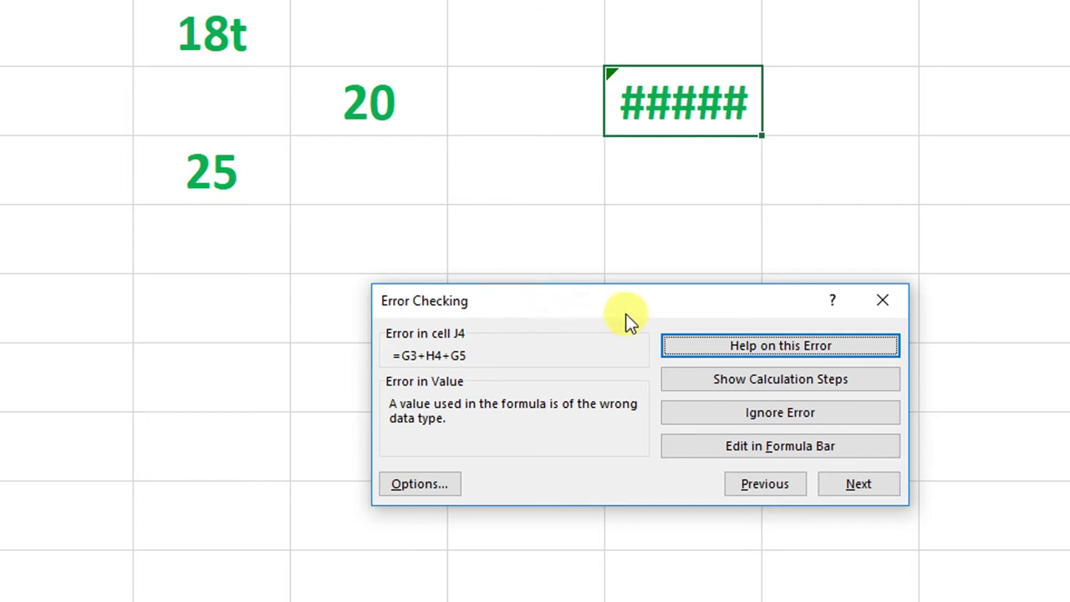
click(771, 449)
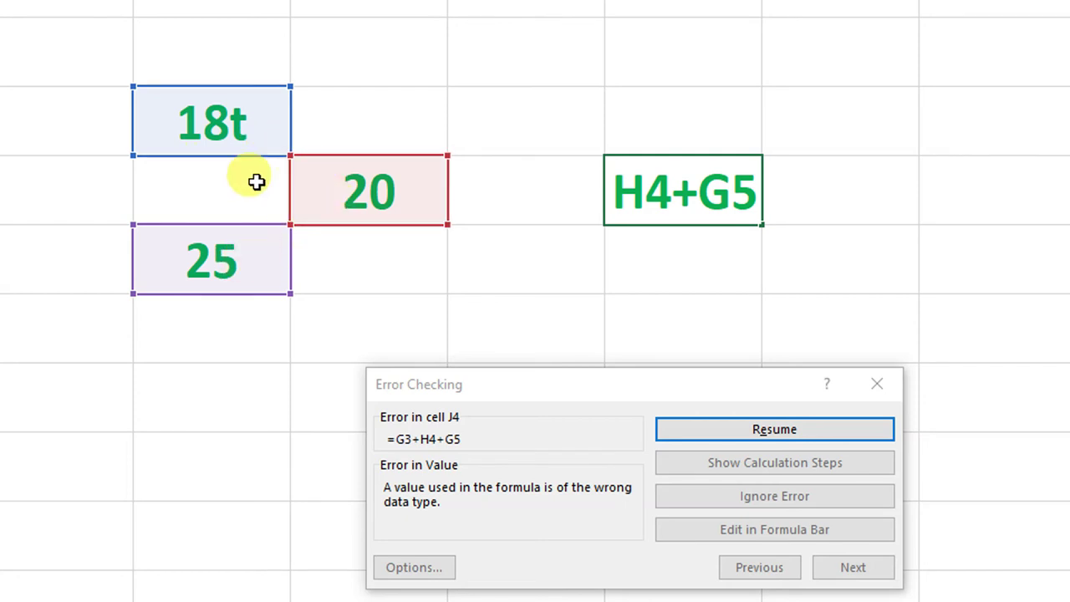
Change G3 from 18t to 18, finish the error check, and select J4's total of 63.
double_click(253, 132)
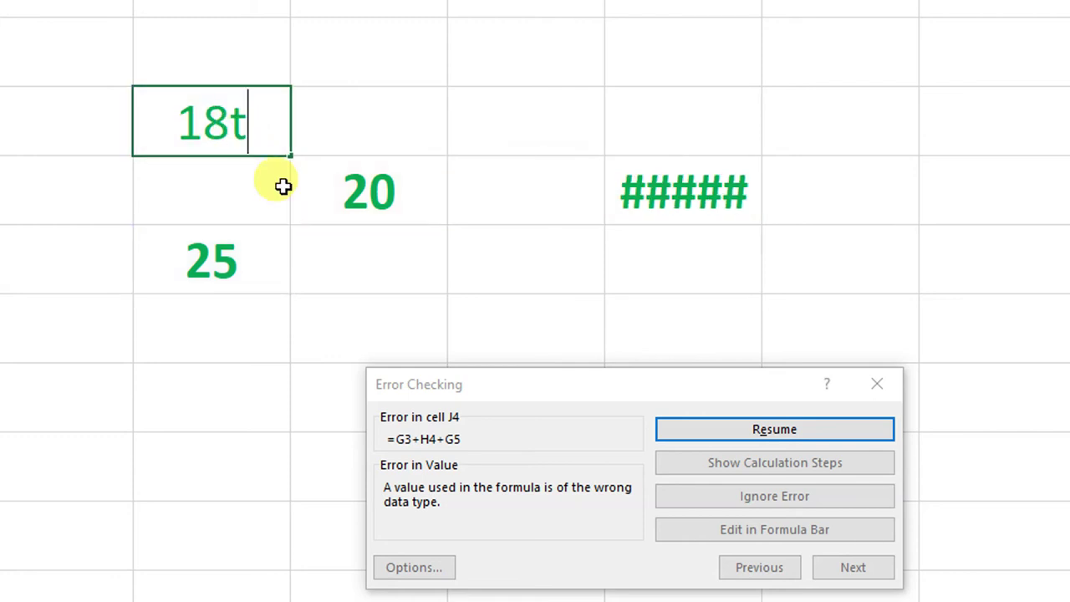
key(BackSpace)
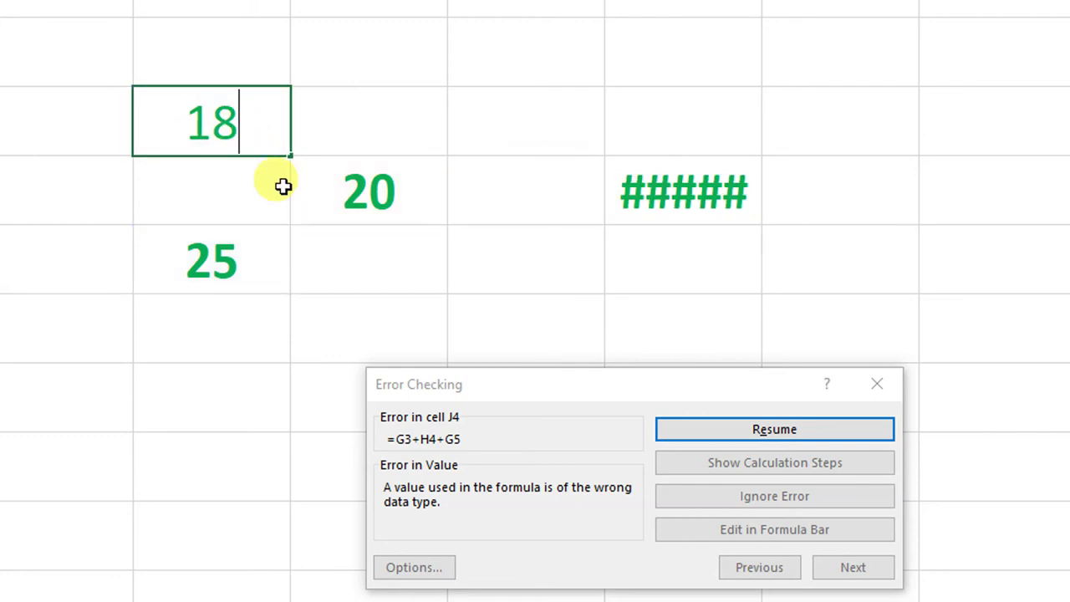
click(744, 434)
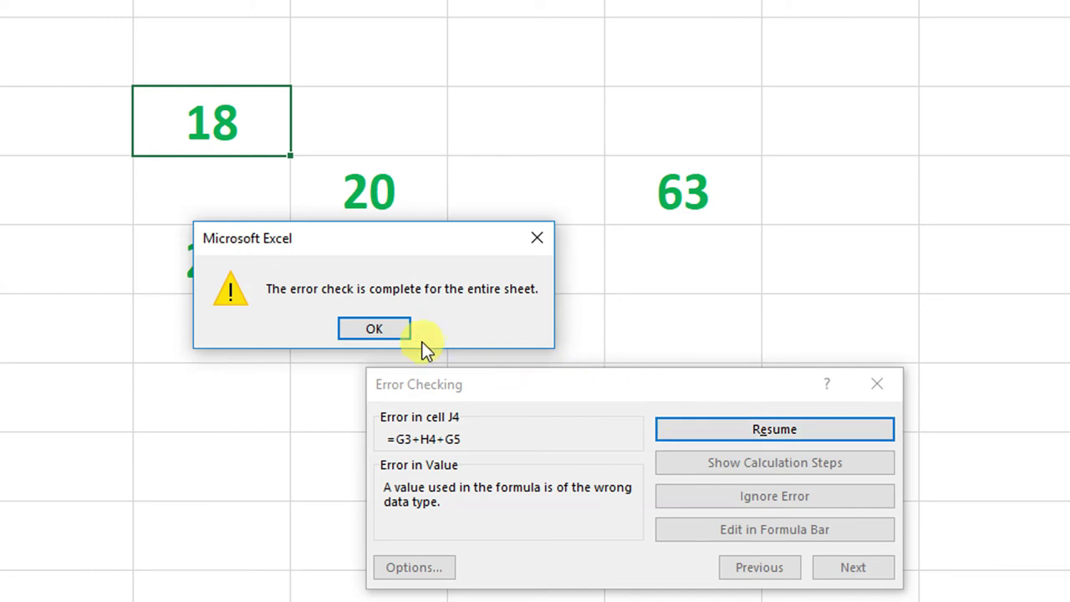
click(374, 329)
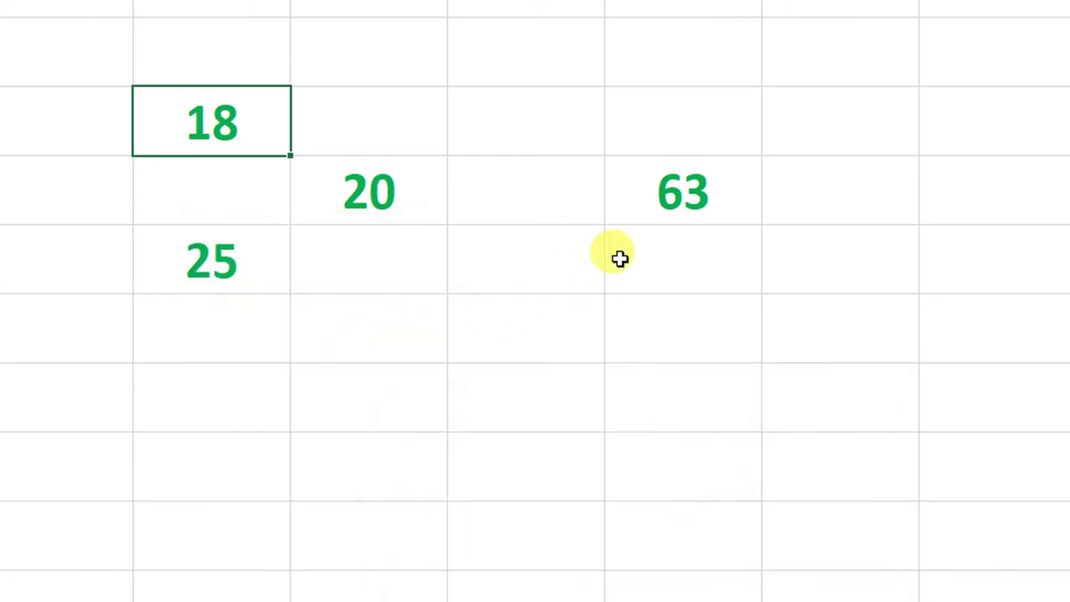
click(657, 222)
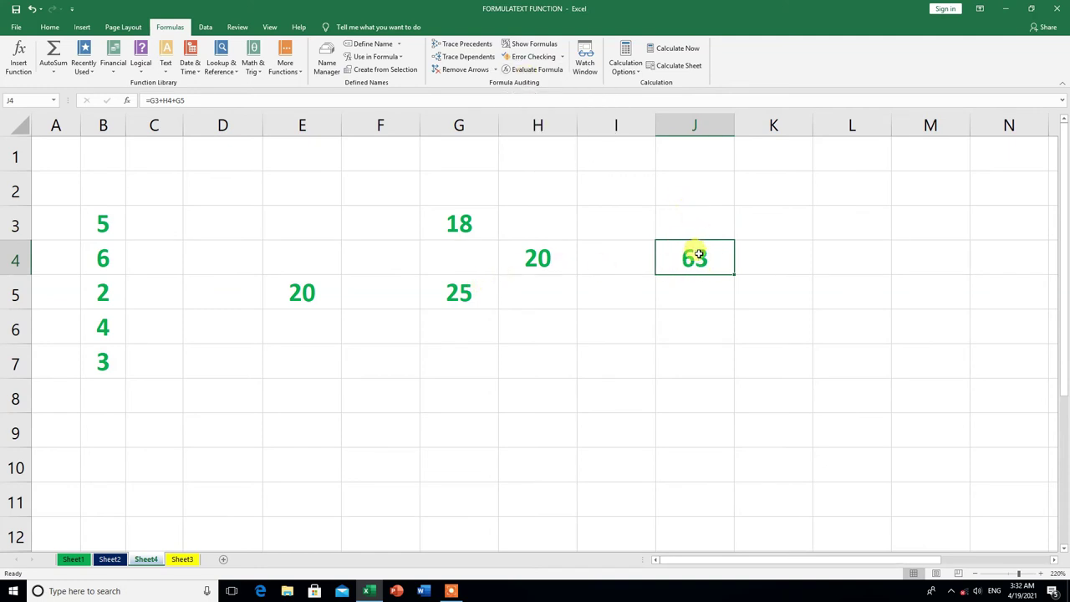
Evaluate J4's formula step by step through 18, 38 and 25 to its result 63.
click(537, 71)
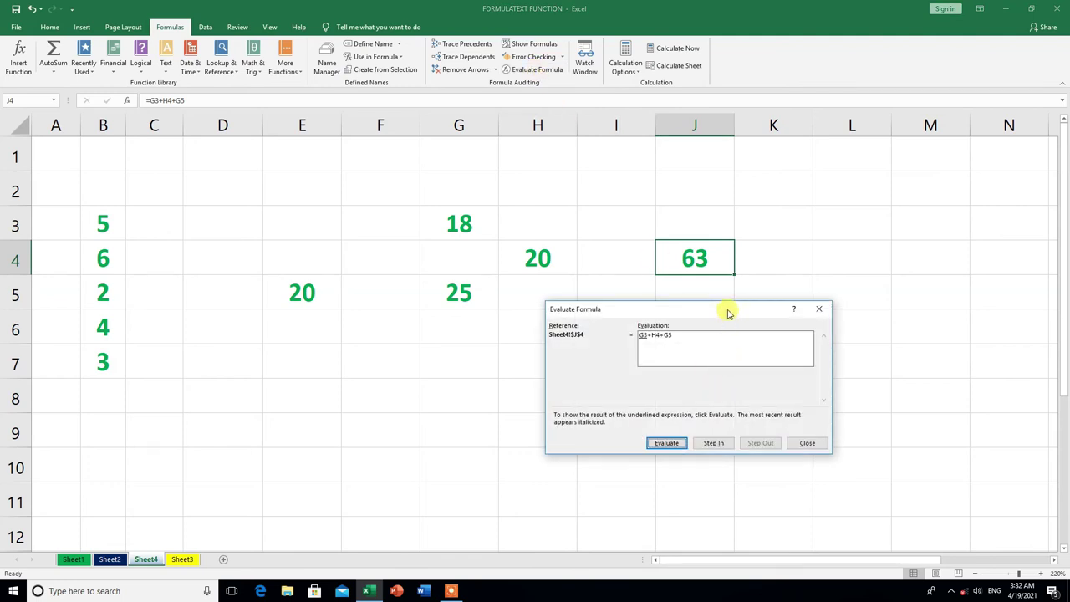
drag(727, 312, 733, 329)
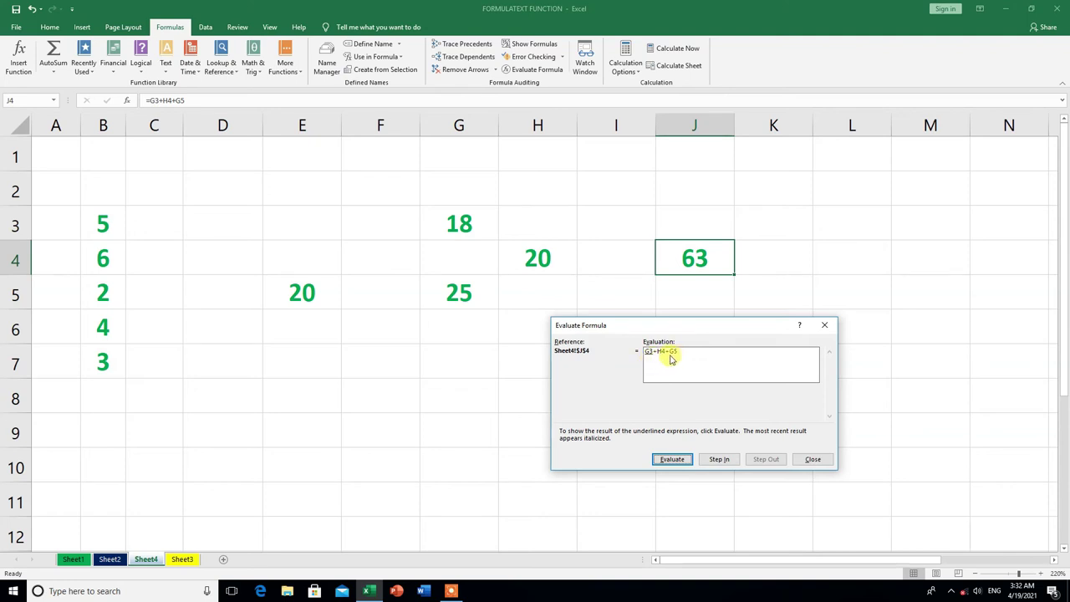
click(674, 460)
click(675, 463)
click(676, 463)
click(676, 463)
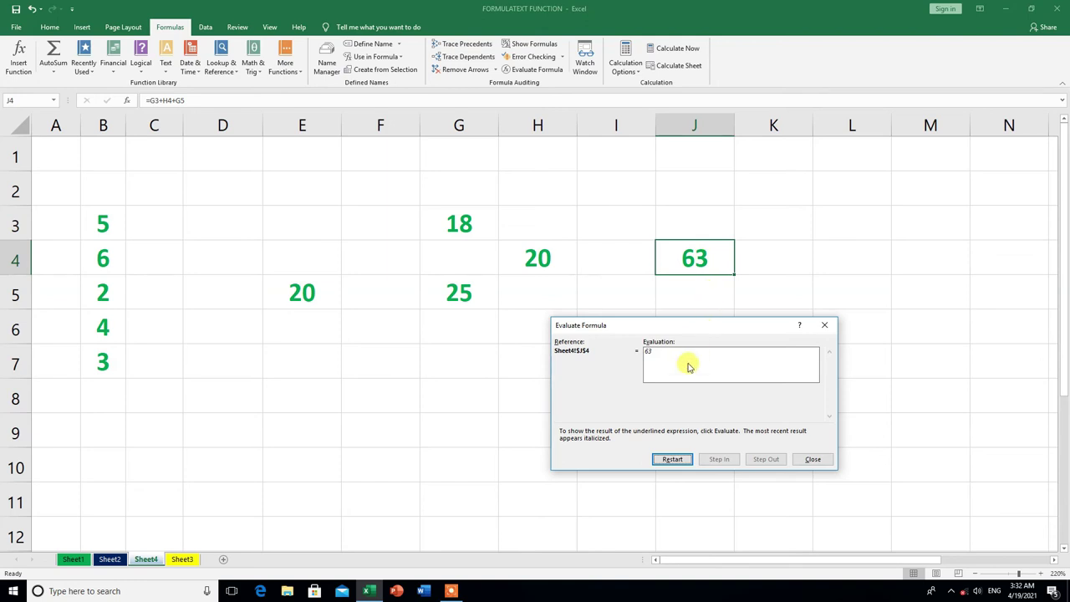
click(814, 461)
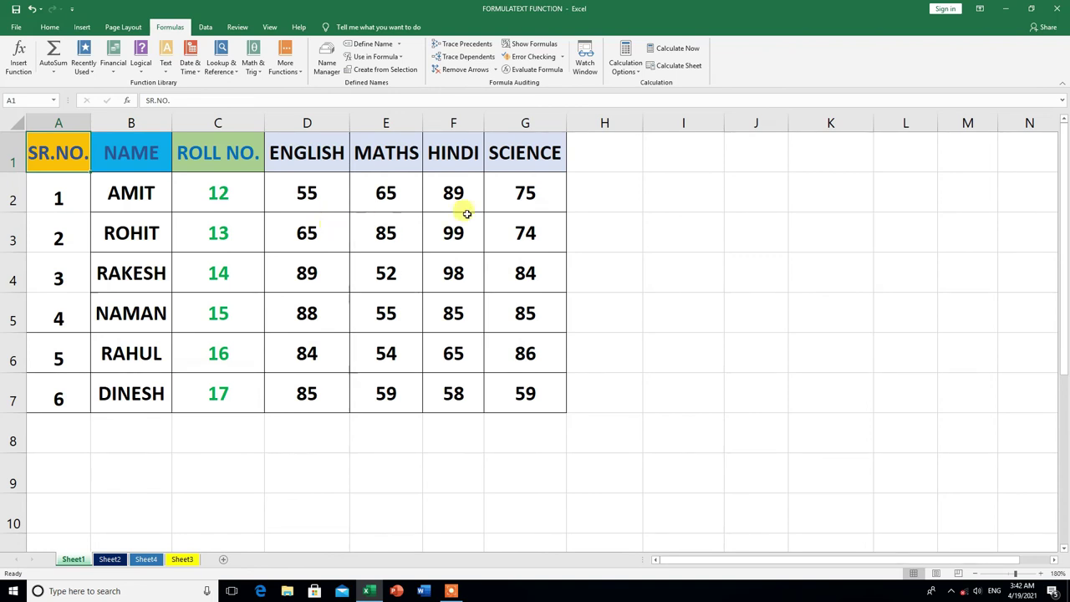
Add a Watch Window entry for Sheet1's D2:D7 English scores (55, 65, 89, 88, 84, 85).
click(585, 67)
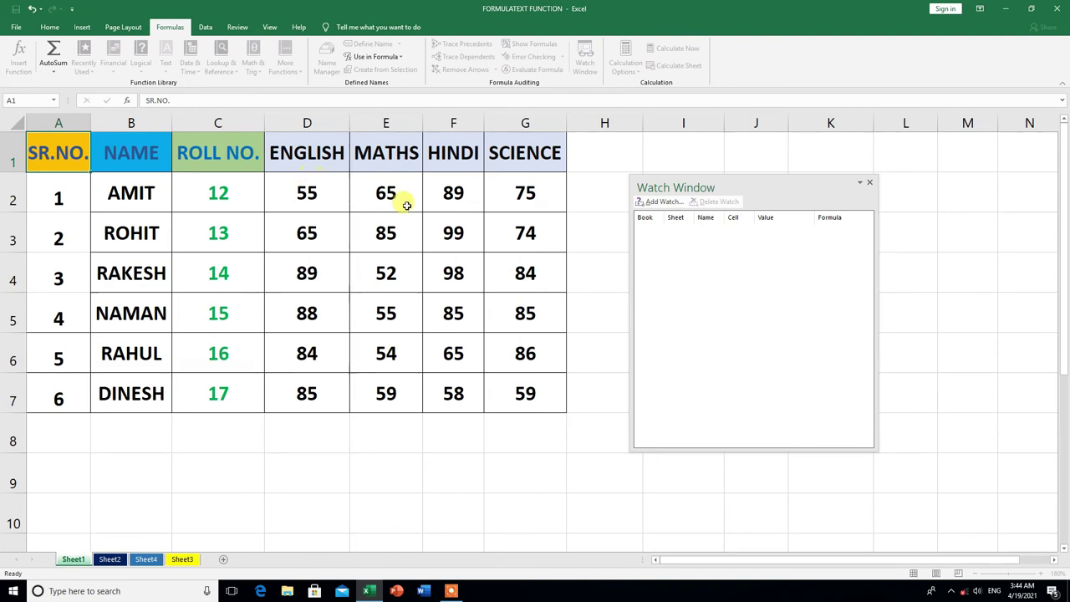
click(661, 202)
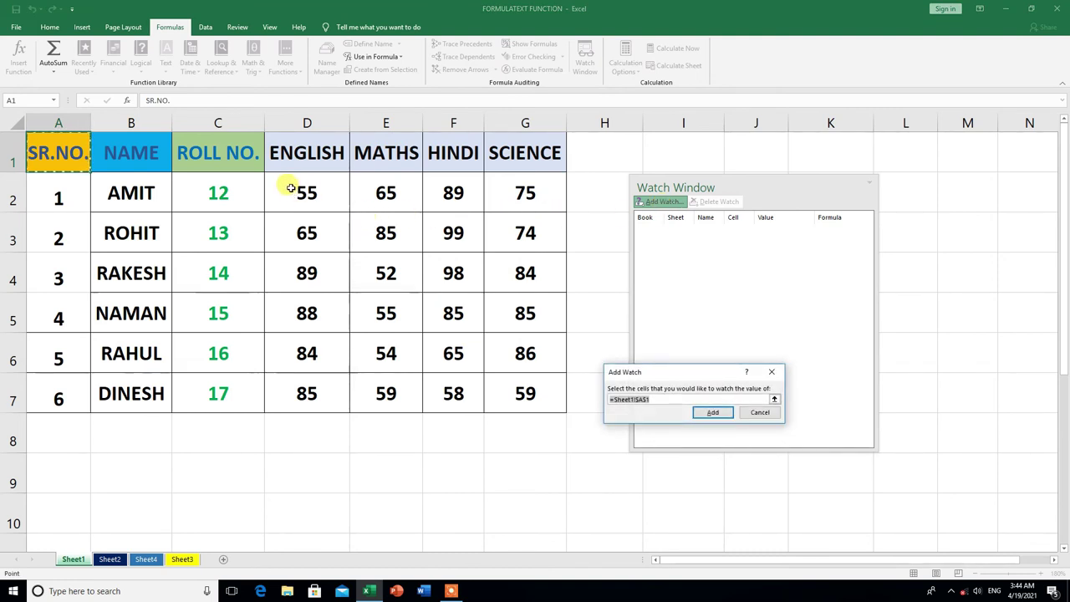
drag(290, 181, 301, 393)
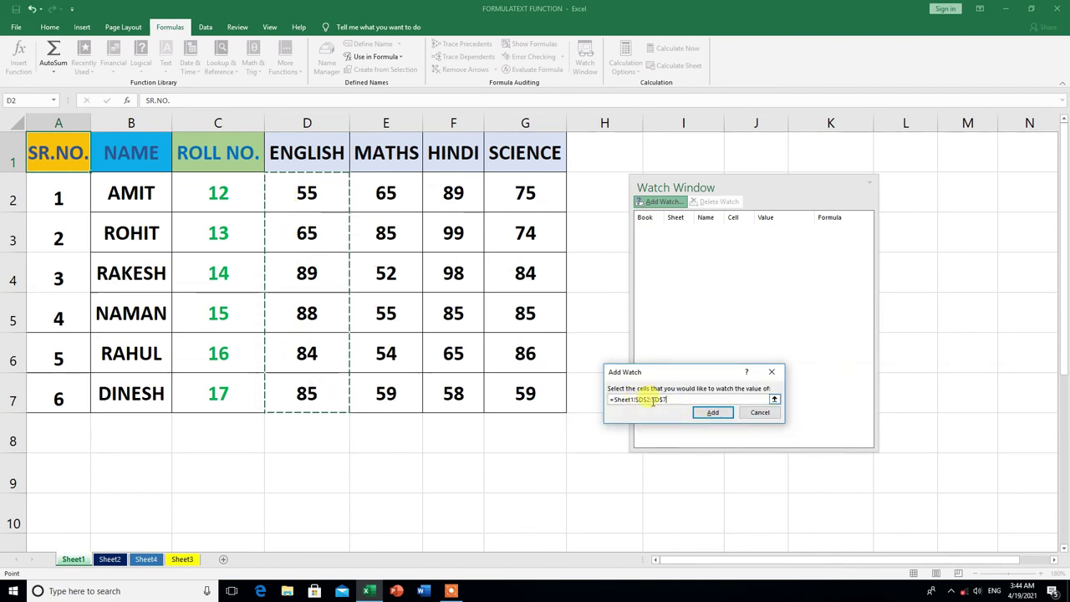
click(715, 413)
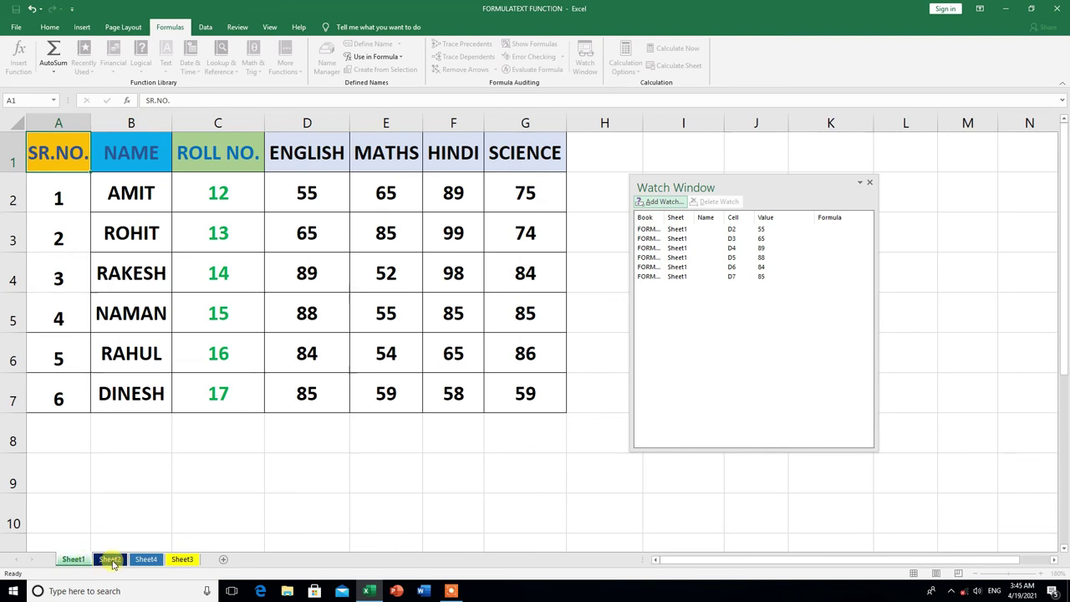
Move the Watch Window further left and go to Sheet3 by way of Sheet2.
click(111, 560)
mouse_move(797, 185)
mouse_down()
mouse_move(670, 184)
mouse_move(540, 160)
mouse_up()
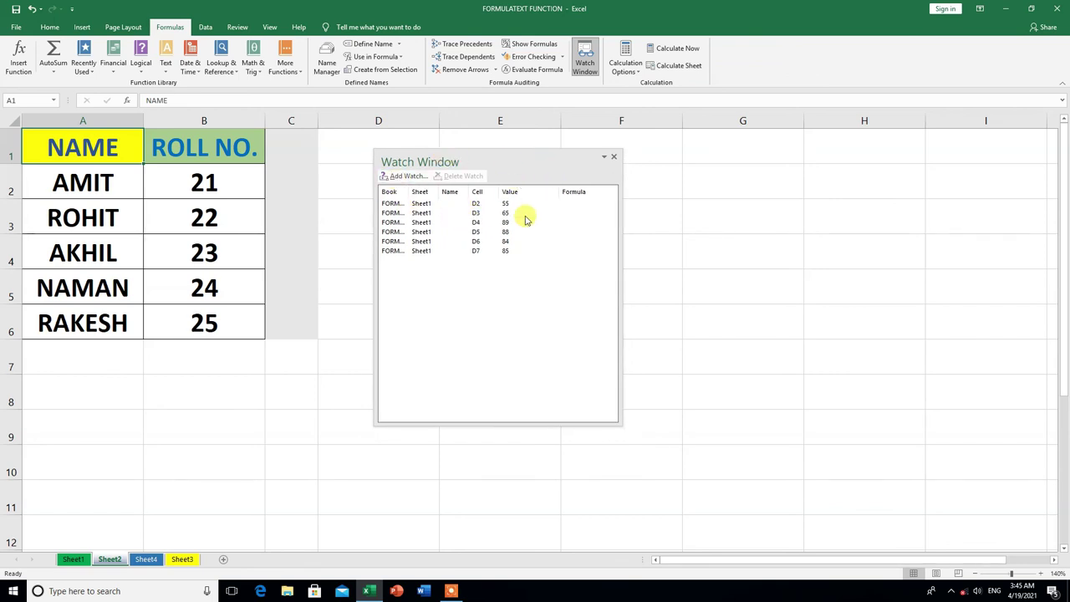
click(187, 561)
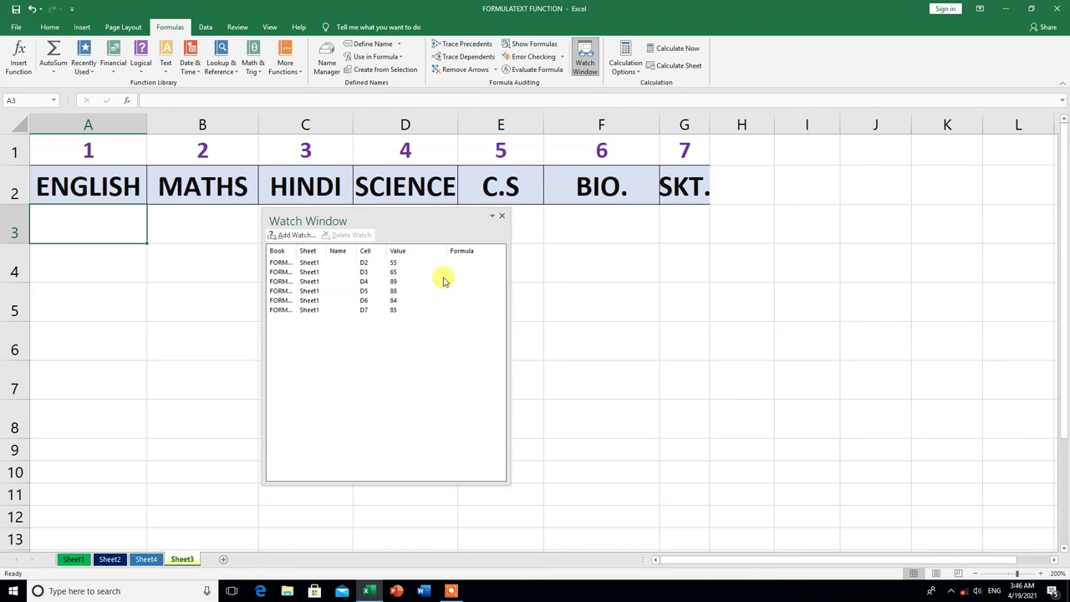
Enter 55, 65, 89, 88, 84 and 85 down Sheet3's ENGLISH column in A3:A8.
text(55)
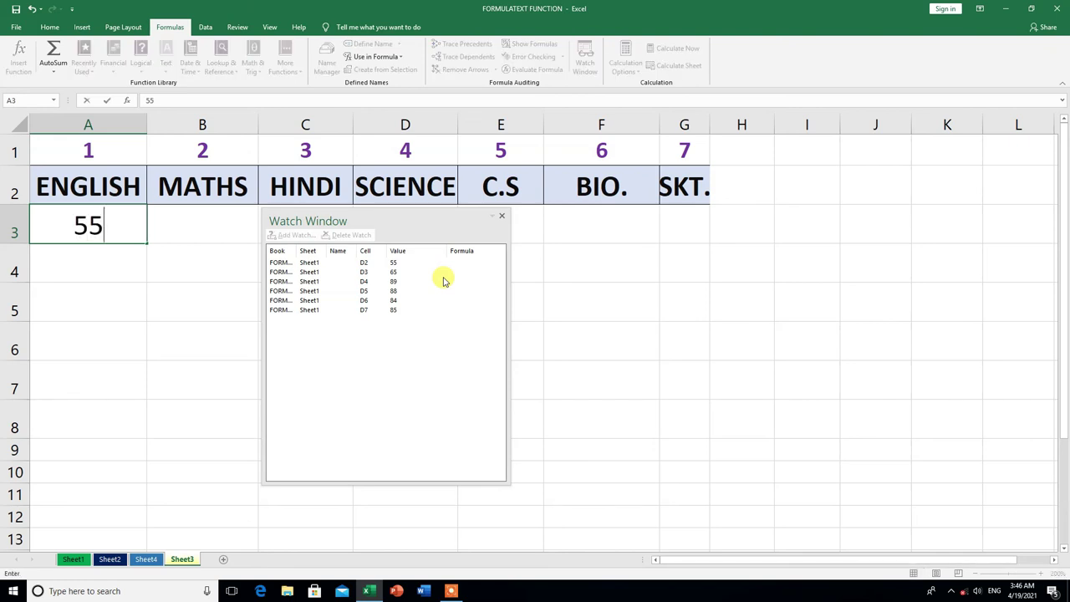
key(Return)
text(65)
key(Return)
text(89)
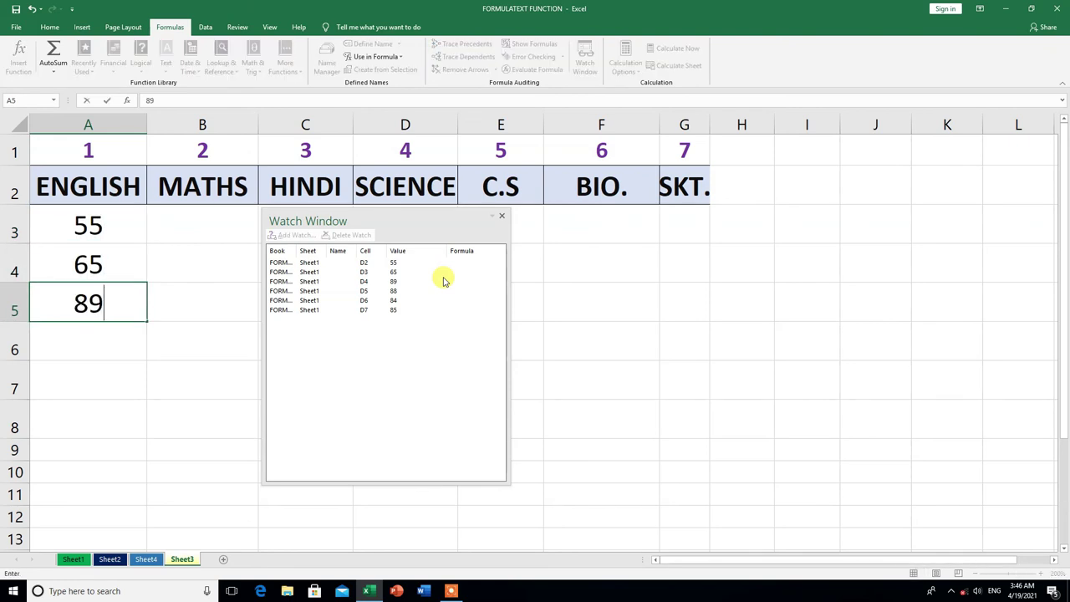
key(Return)
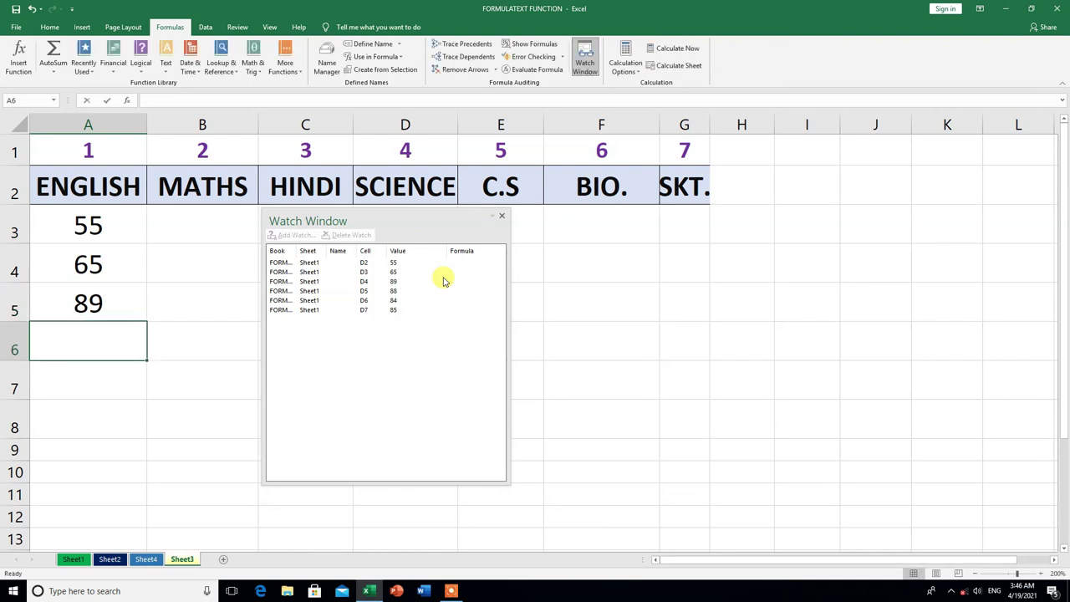
text(88)
key(Return)
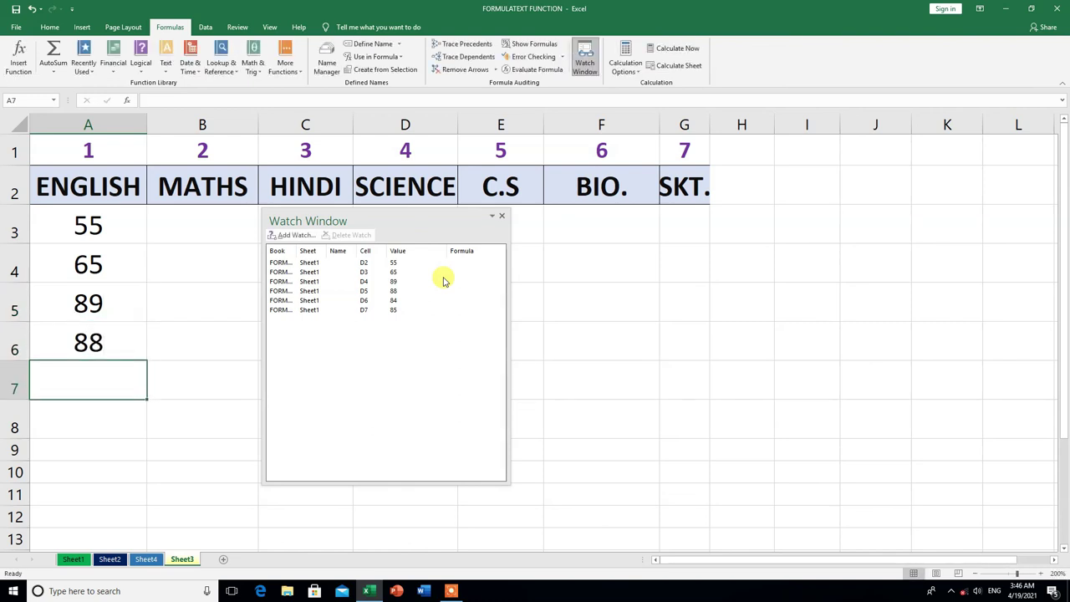
text(84)
key(Return)
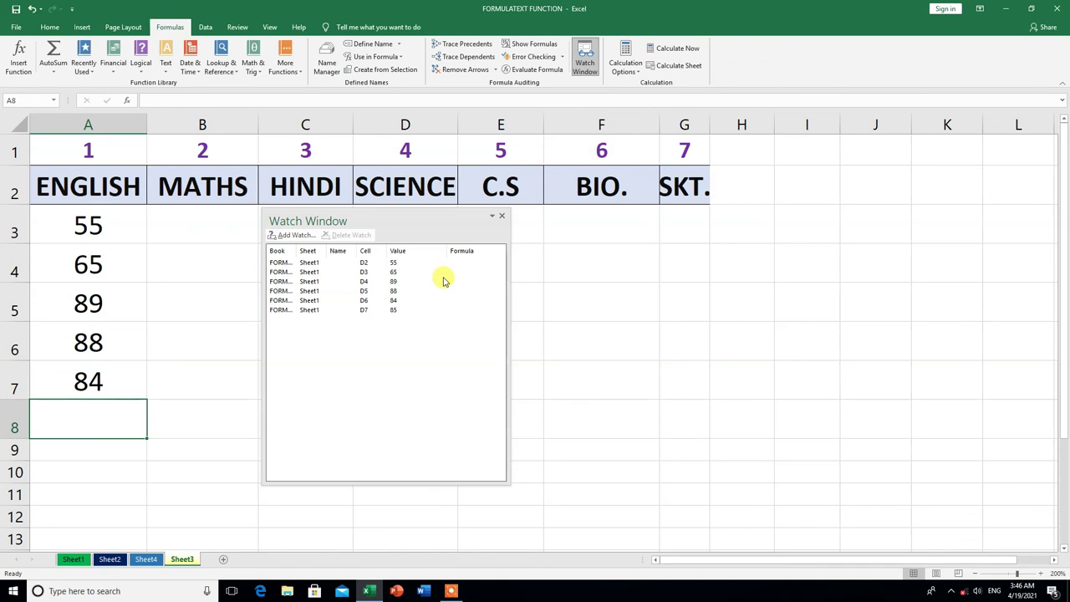
text(85)
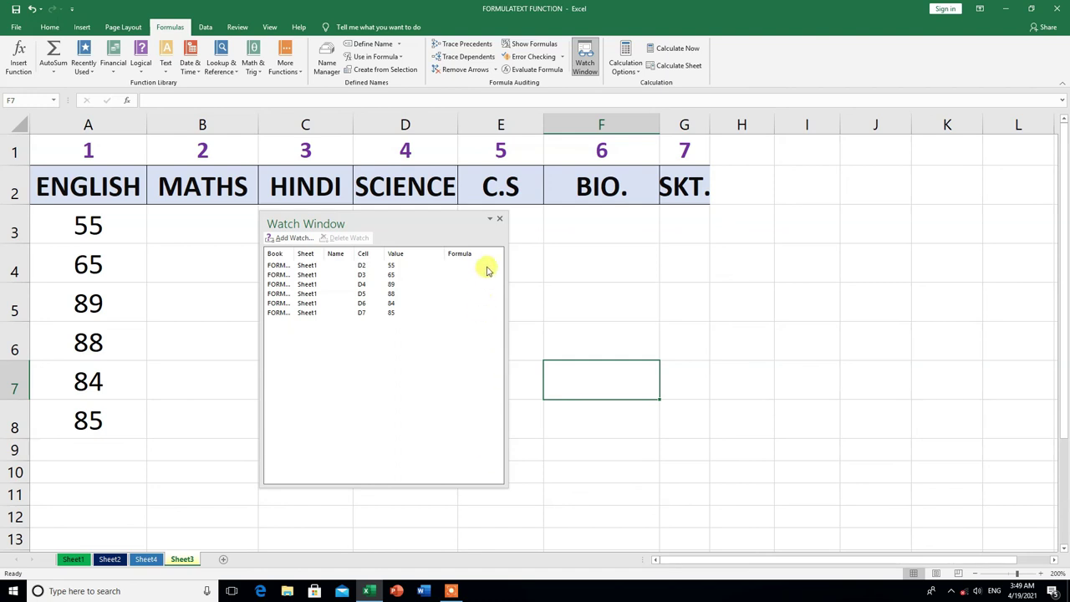
Close the Watch Window on Sheet3.
click(501, 221)
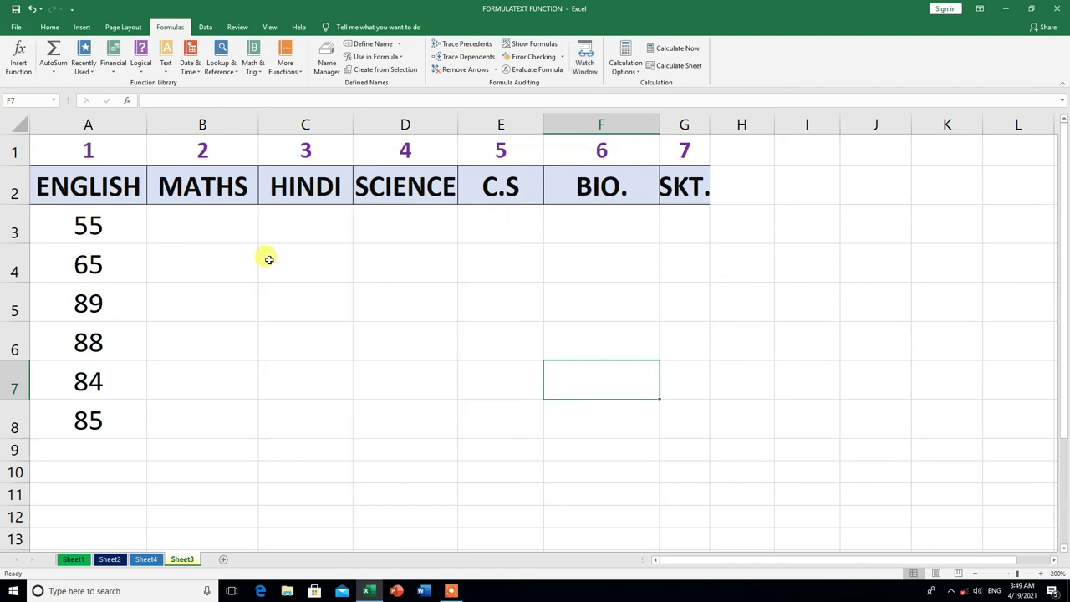